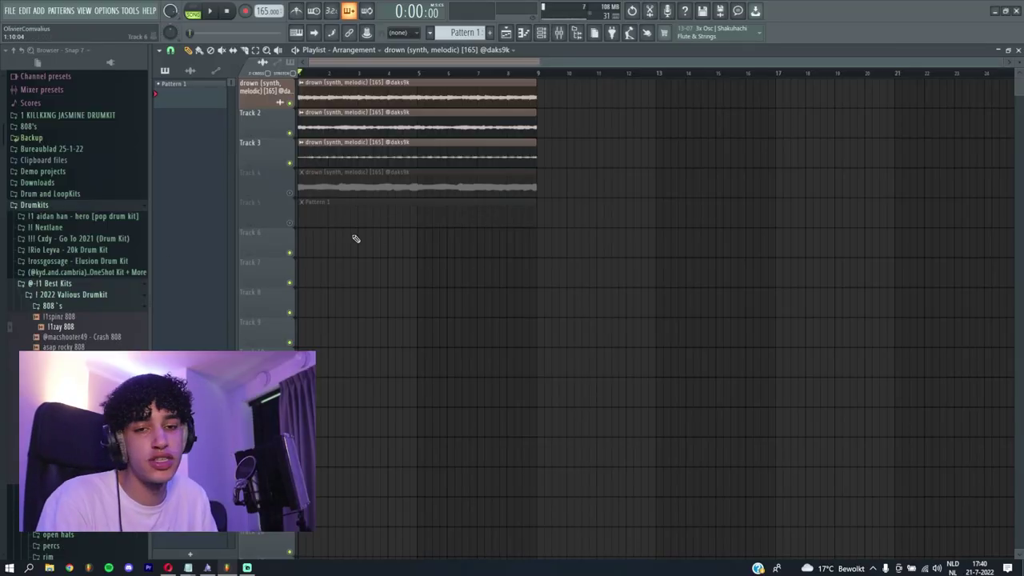
{"action": "key", "text": "F6"}
{"action": "scroll", "coordinate": [74, 320], "scroll_direction": "down", "scroll_amount": 4}
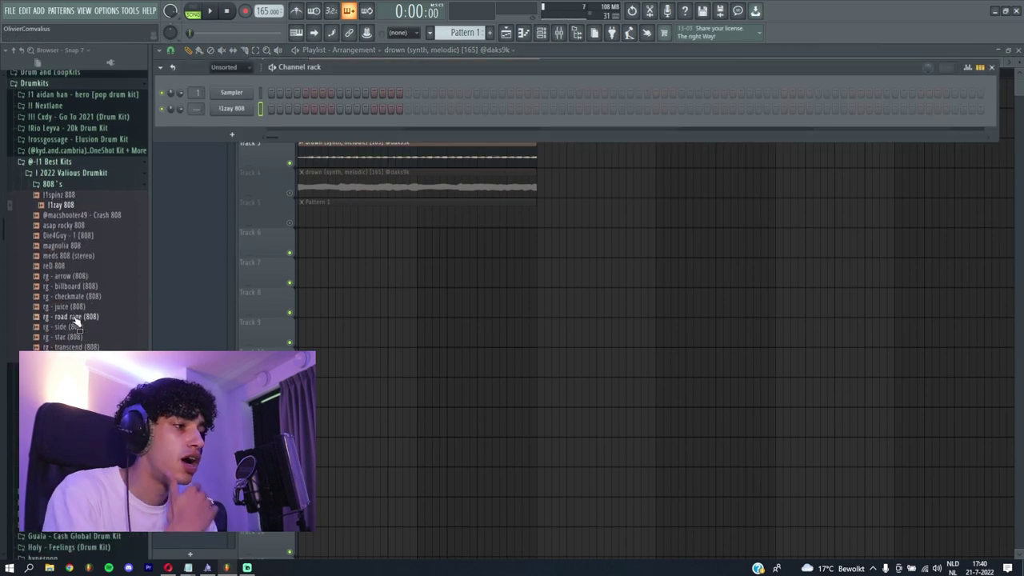
{"action": "scroll", "coordinate": [75, 240], "scroll_direction": "up", "scroll_amount": 5}
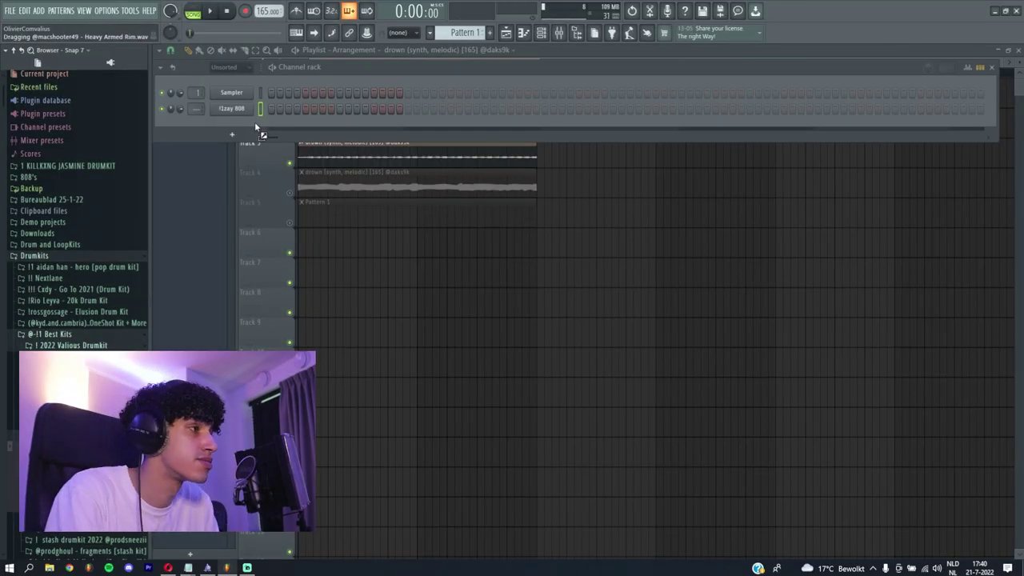
{"action": "left_click_drag", "start_coordinate": [248, 120], "coordinate": [250, 112]}
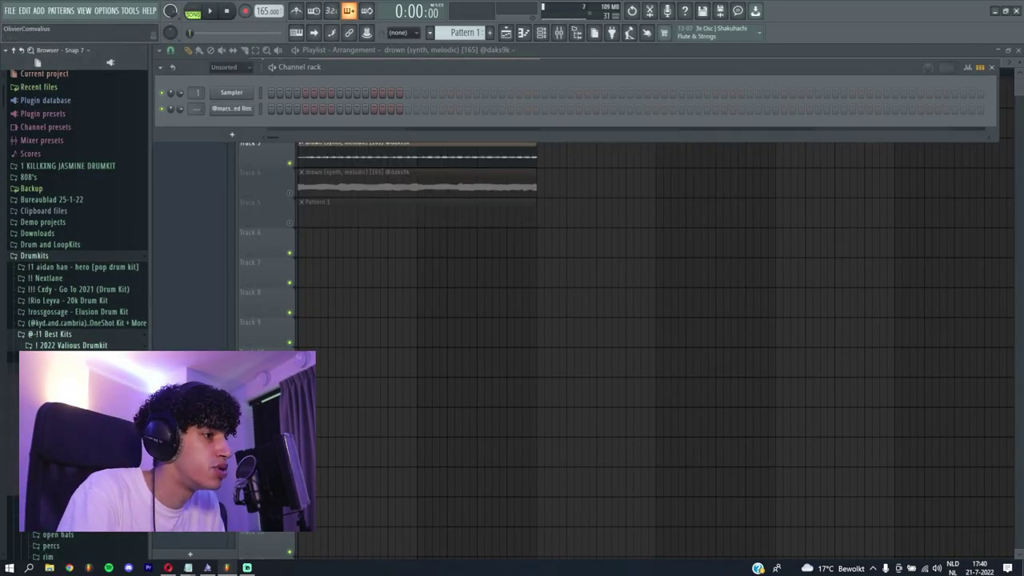
Step: Unmute playlist Track 5, audition the rim pattern over the melody and check the rim's channel settings
{"action": "left_click", "coordinate": [291, 223]}
{"action": "key", "text": "space"}
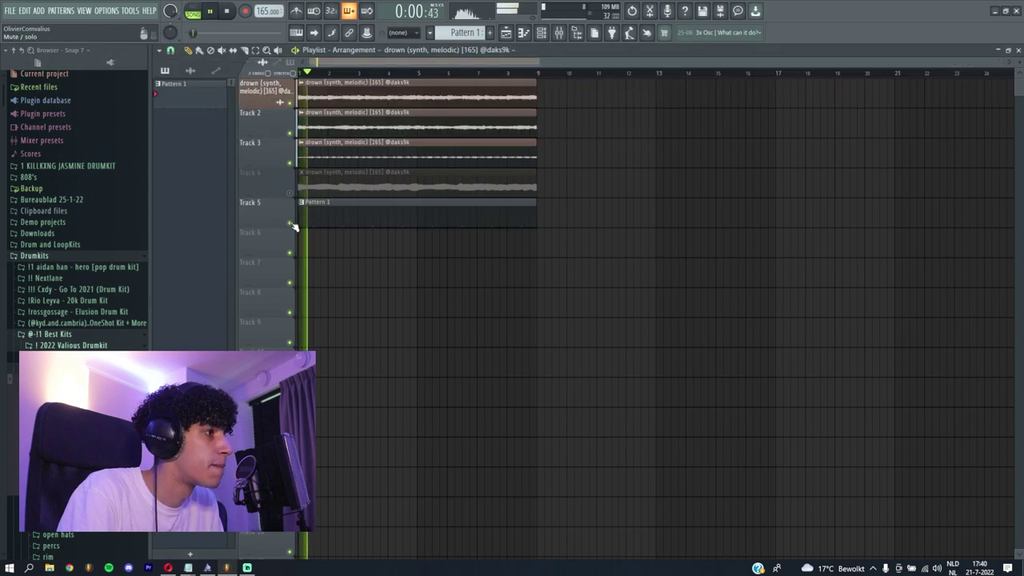
{"action": "left_click", "coordinate": [541, 32]}
{"action": "left_click", "coordinate": [231, 108]}
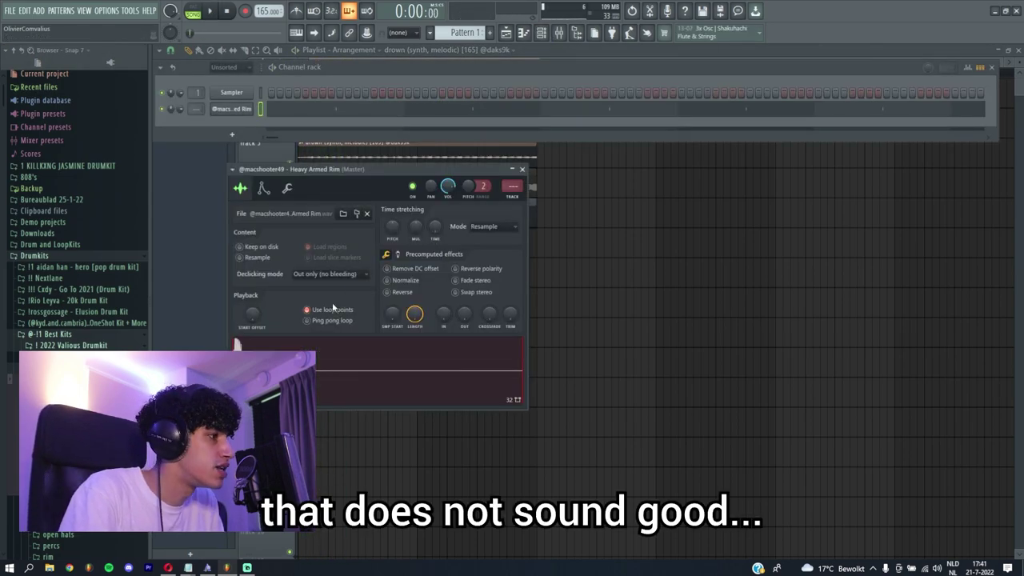
{"action": "key", "text": "space"}
{"action": "left_click", "coordinate": [522, 168]}
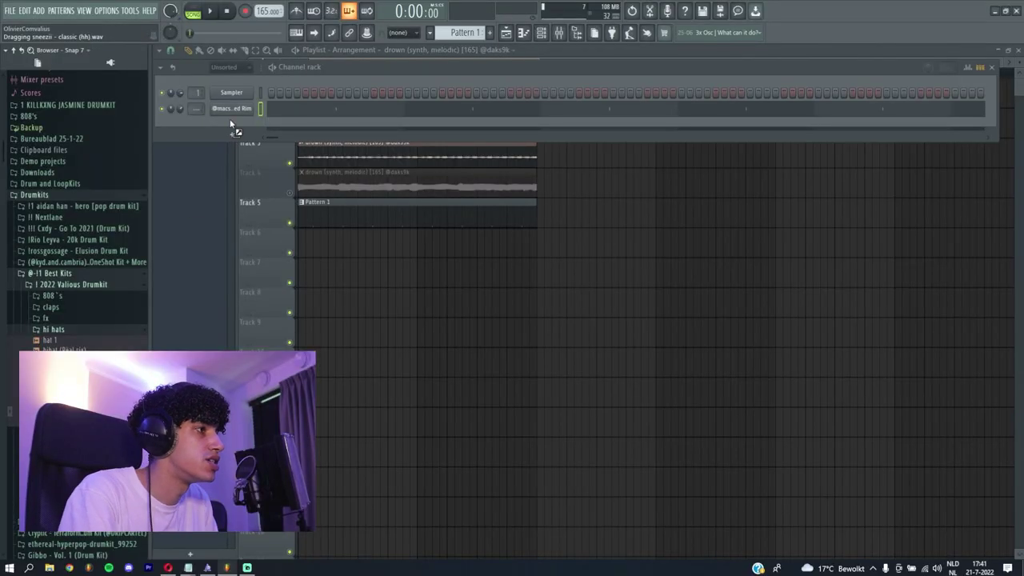
Step: Add the sneezii - classic (hh) hi-hat as a channel with a hit on every second step, and play it in the piano roll
{"action": "left_click_drag", "start_coordinate": [230, 124], "coordinate": [231, 125]}
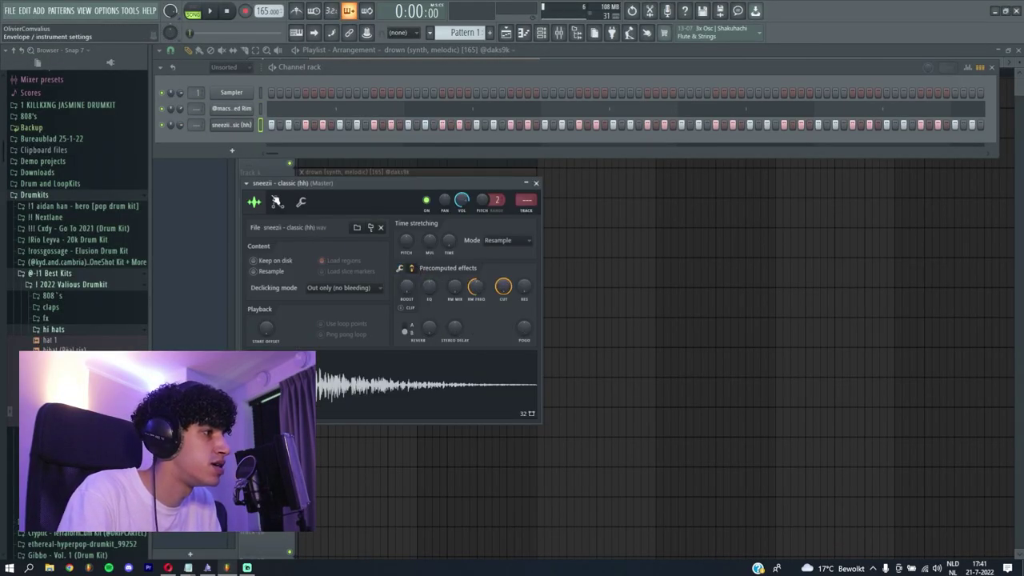
{"action": "key", "text": "F7"}
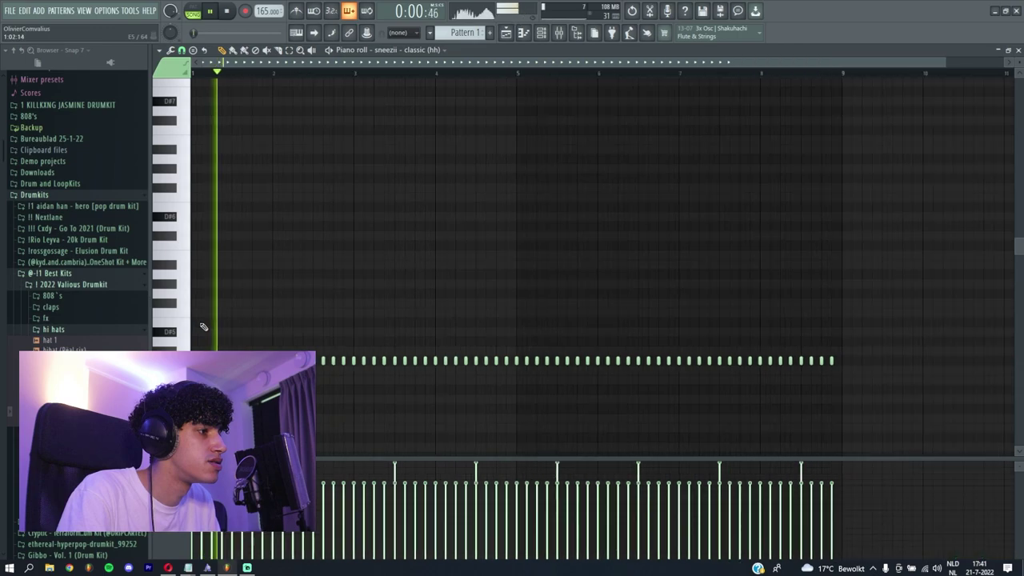
{"action": "key", "text": "space"}
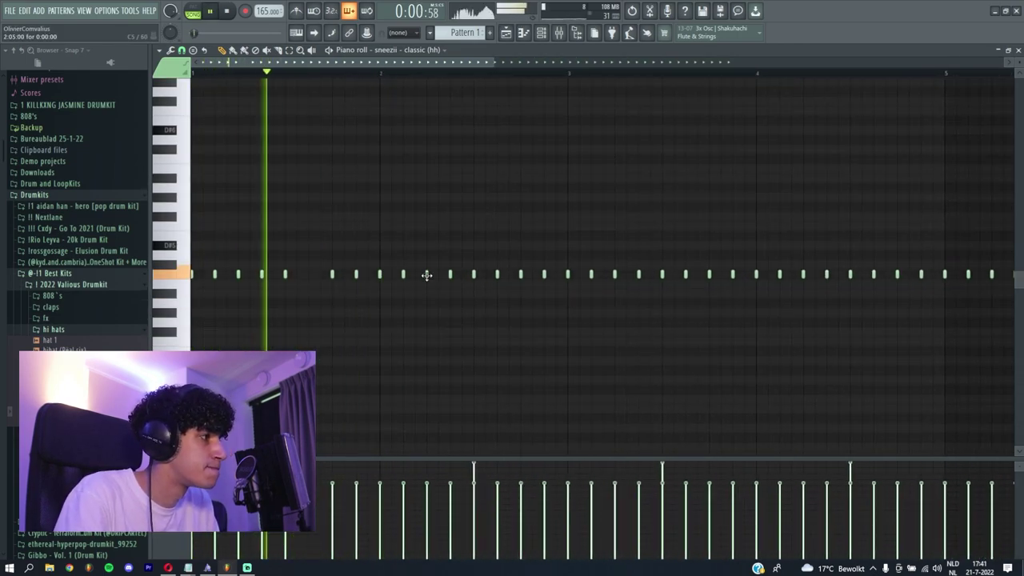
Step: Lengthen the hi-hat note just past the first quarter of bar 2 and chop it into a fast roll
{"action": "left_click_drag", "start_coordinate": [428, 275], "coordinate": [440, 267]}
{"action": "key", "text": "space"}
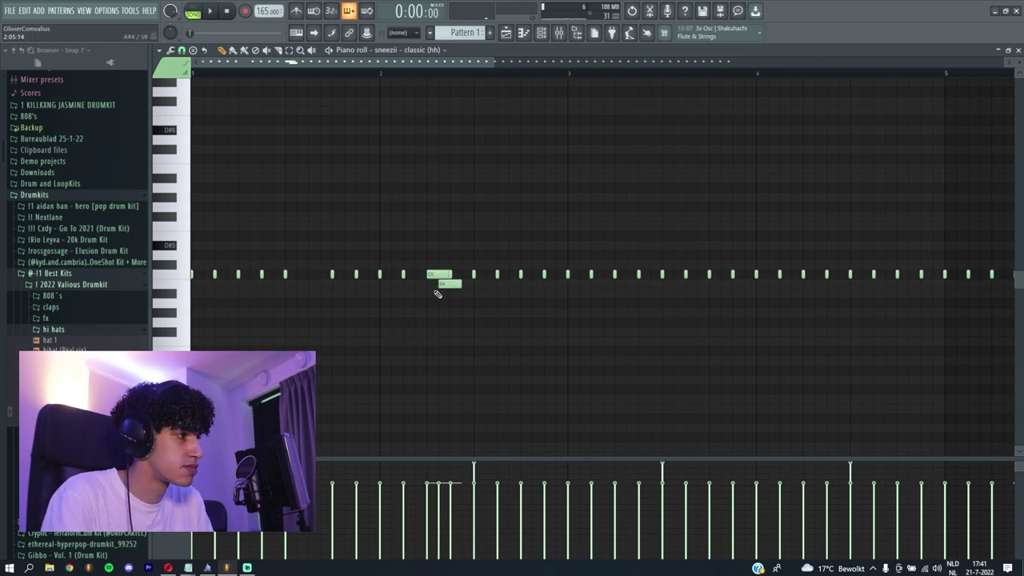
{"action": "key", "text": "alt+u"}
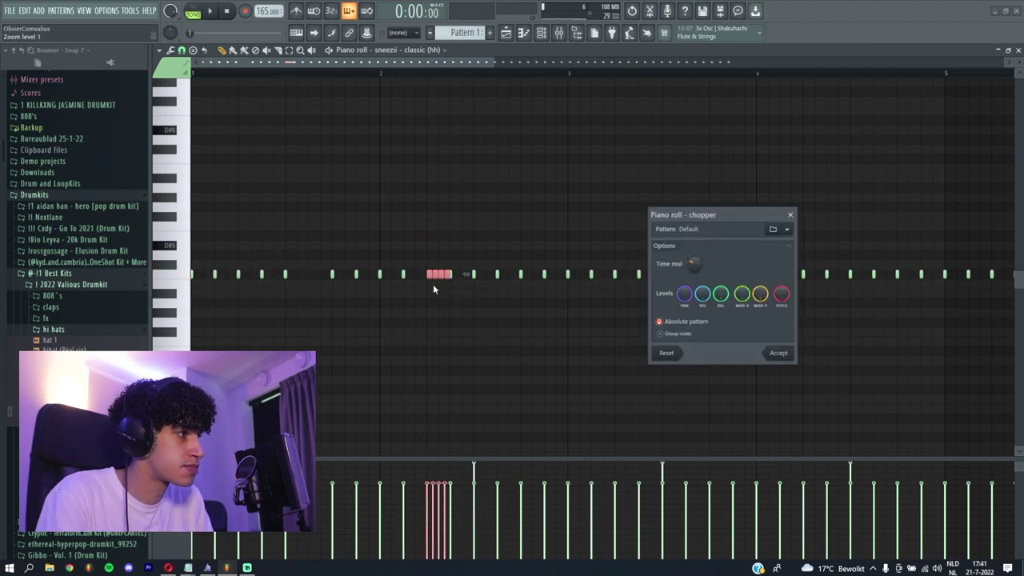
{"action": "key", "text": "space"}
{"action": "key", "text": "Return"}
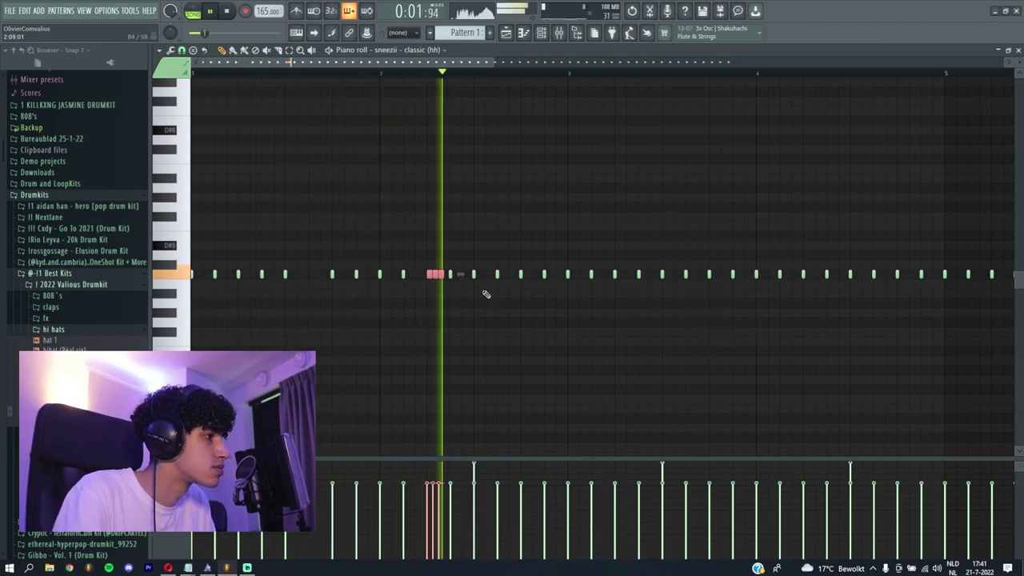
Step: Place three consecutive G4 hi-hat notes at the start of bar 3
{"action": "left_click", "coordinate": [574, 324]}
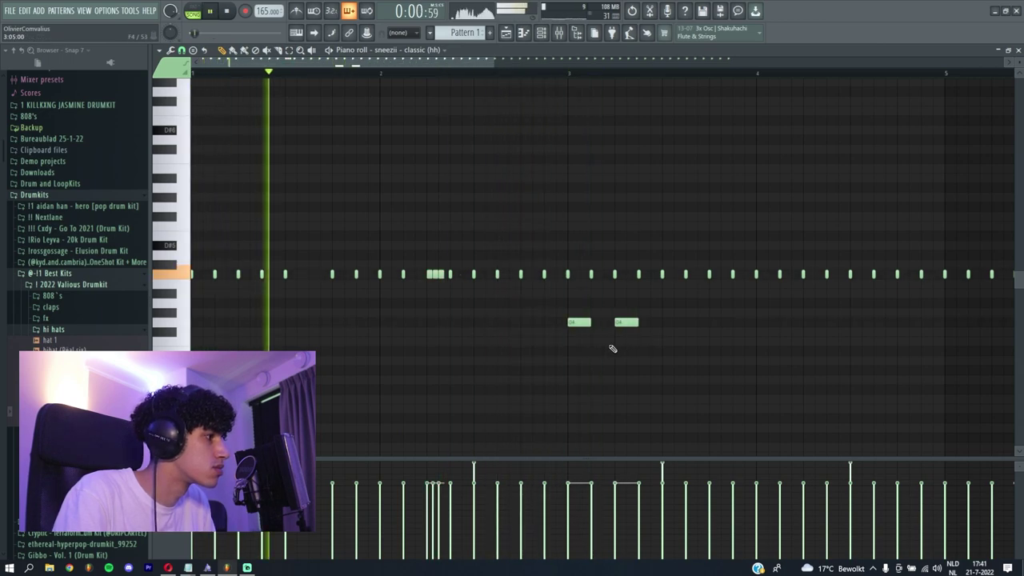
{"action": "scroll", "coordinate": [622, 347], "scroll_direction": "up", "scroll_amount": 2}
{"action": "left_click_drag", "start_coordinate": [452, 323], "coordinate": [437, 323]}
{"action": "left_click", "coordinate": [450, 325]}
{"action": "scroll", "coordinate": [411, 373], "scroll_direction": "down", "scroll_amount": 2}
Step: Remove a hi-hat note near the start of bar 4 and chop the note at the bar's middle into a short roll
{"action": "right_click", "coordinate": [487, 275]}
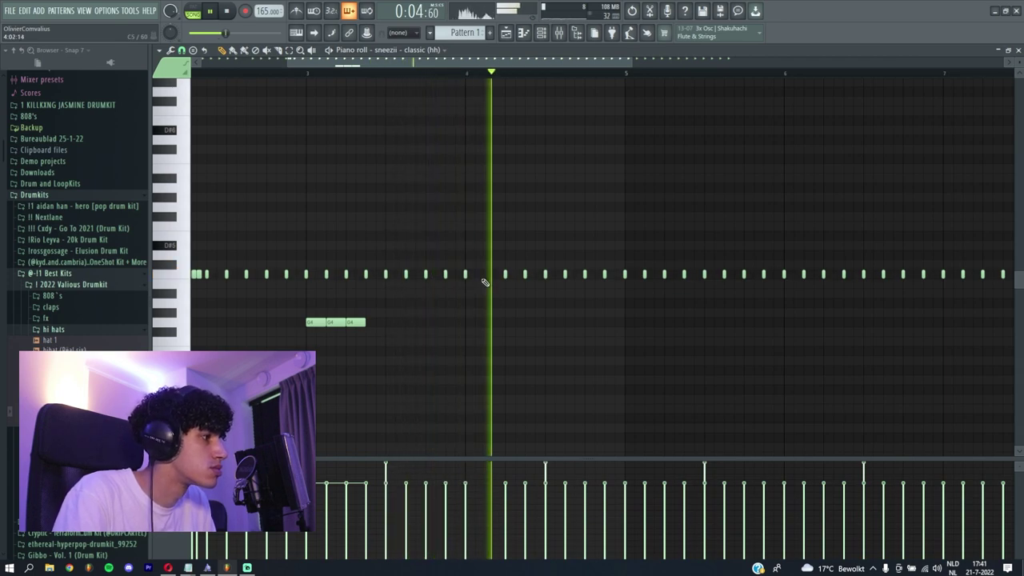
{"action": "key", "text": "space"}
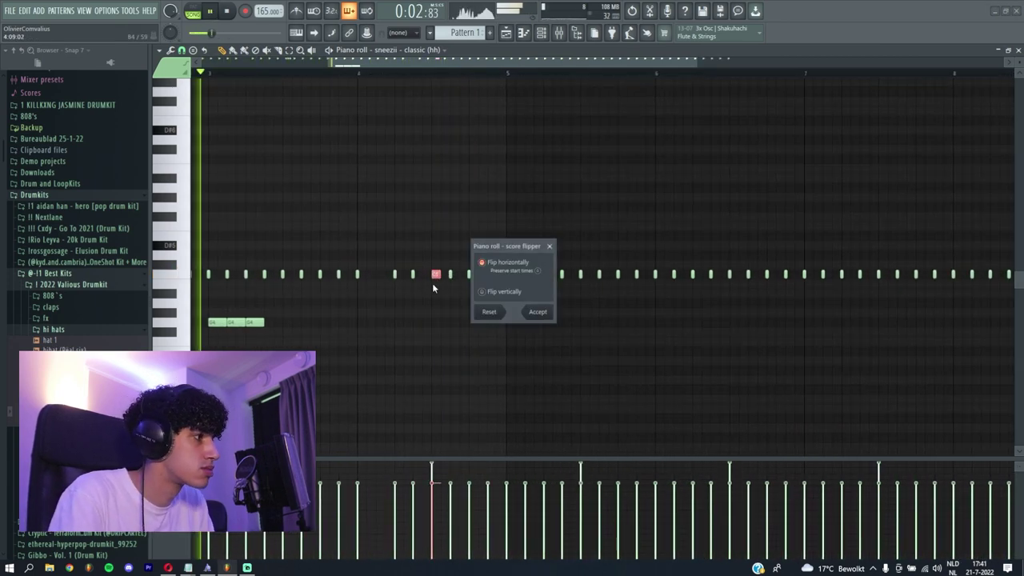
{"action": "left_click", "coordinate": [554, 246]}
{"action": "key", "text": "alt+u"}
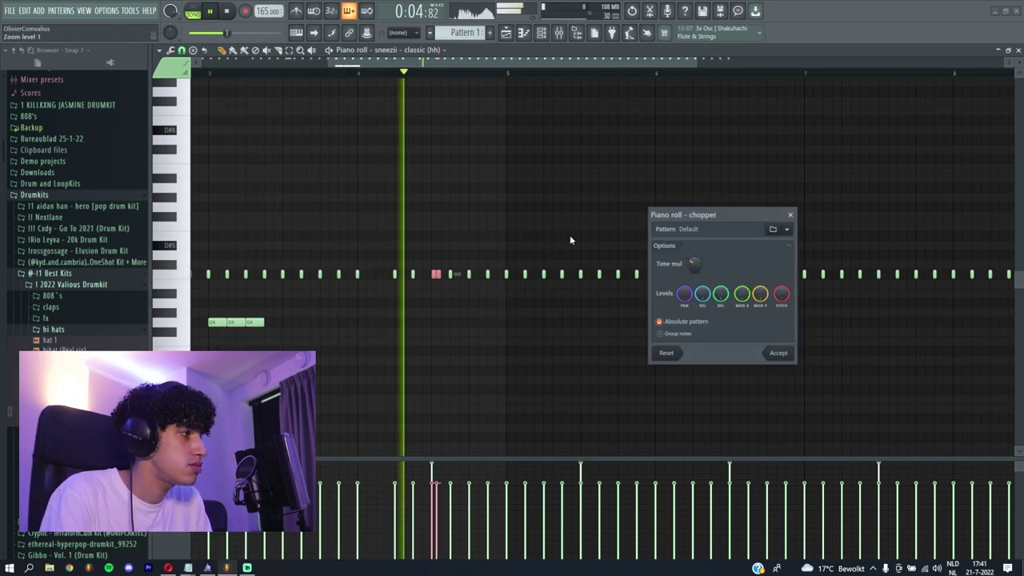
{"action": "left_click", "coordinate": [778, 353]}
{"action": "scroll", "coordinate": [344, 333], "scroll_direction": "up", "scroll_amount": 3}
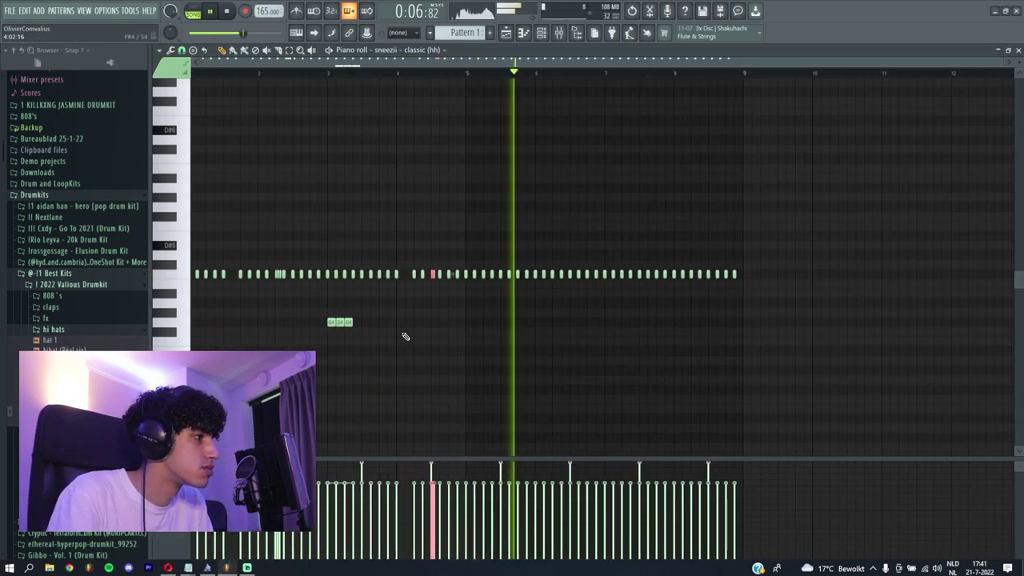
Step: Fill the last quarter of bar 2 with one long hi-hat note and chop it into a roll with falling velocities
{"action": "key", "text": "space"}
{"action": "scroll", "coordinate": [319, 288], "scroll_direction": "down", "scroll_amount": 2}
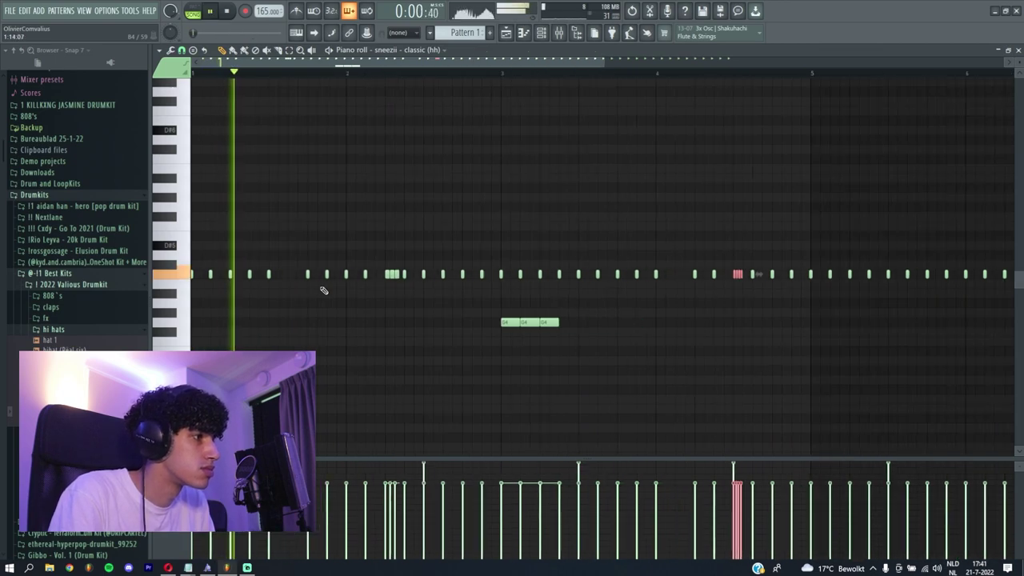
{"action": "scroll", "coordinate": [366, 297], "scroll_direction": "up", "scroll_amount": 2}
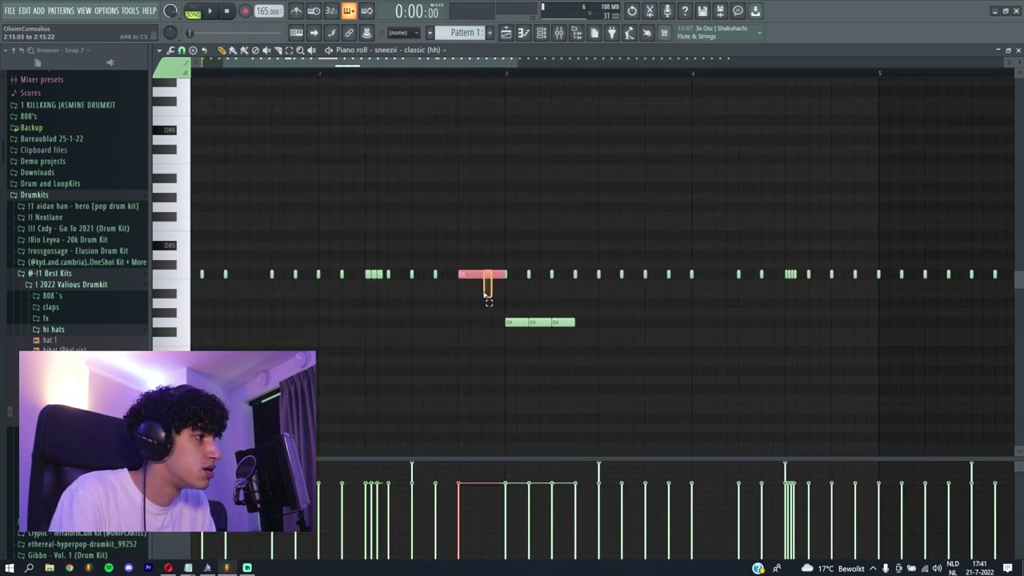
{"action": "key", "text": "alt+u"}
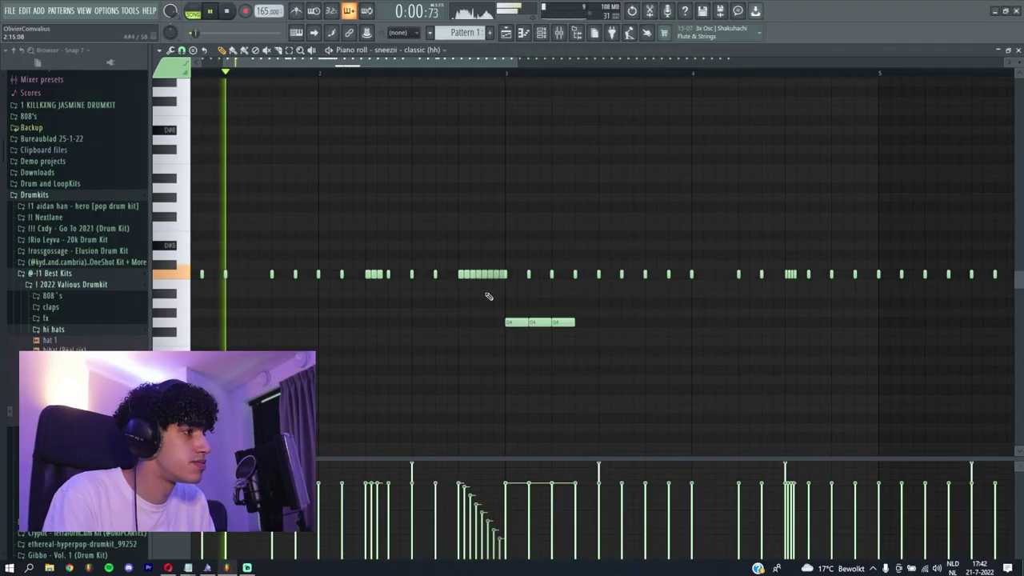
Step: Delete the hi-hat notes from bar 5 onward and duplicate the first four bars into bars 5 to 8
{"action": "scroll", "coordinate": [488, 297], "scroll_direction": "down", "scroll_amount": 4}
{"action": "left_click_drag", "start_coordinate": [832, 241], "coordinate": [467, 336]}
{"action": "key", "text": "Delete"}
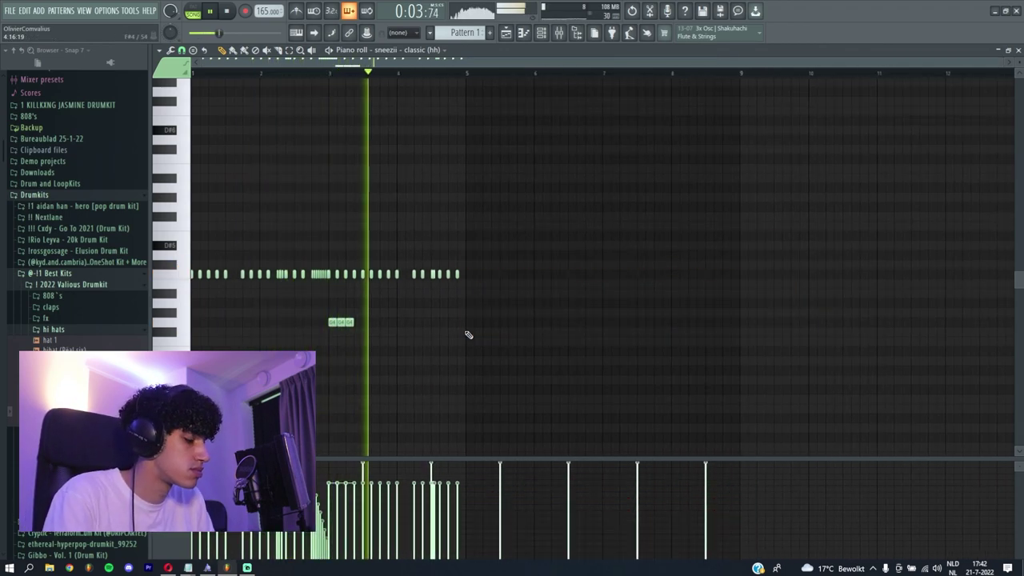
{"action": "key", "text": "ctrl+a"}
{"action": "key", "text": "ctrl+b"}
Step: Route the rim to mixer insert 2 and the hi-hat to insert 3, and load Effectrix in insert 3's fourth effect slot
{"action": "key", "text": "F6"}
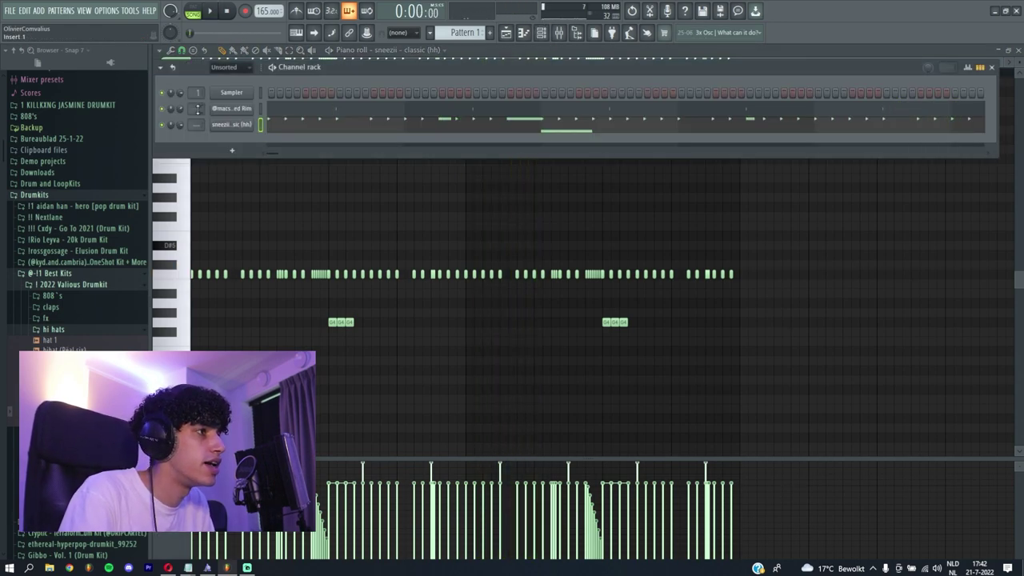
{"action": "key", "text": "F9"}
{"action": "left_click", "coordinate": [910, 135]}
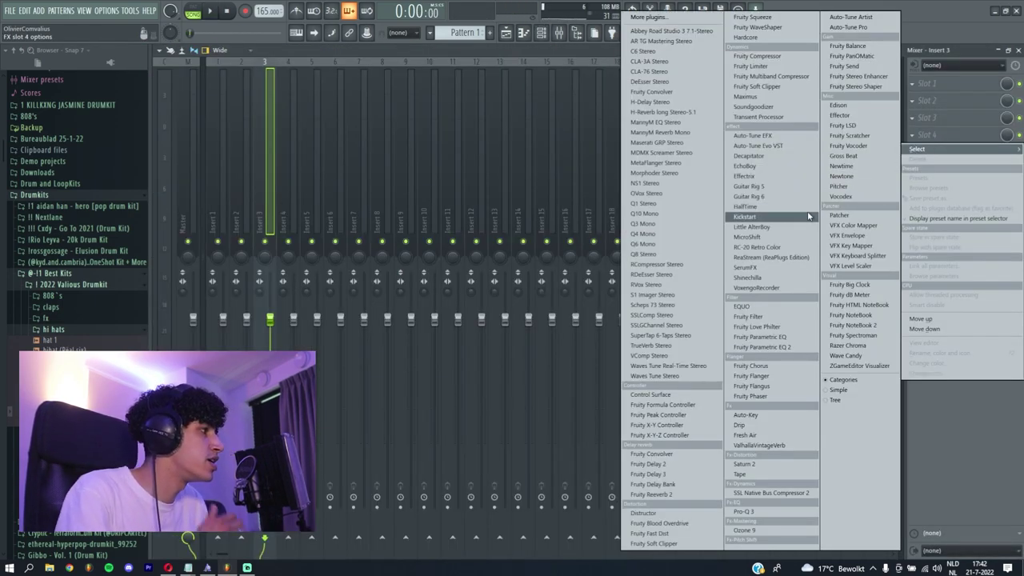
{"action": "left_click", "coordinate": [774, 176]}
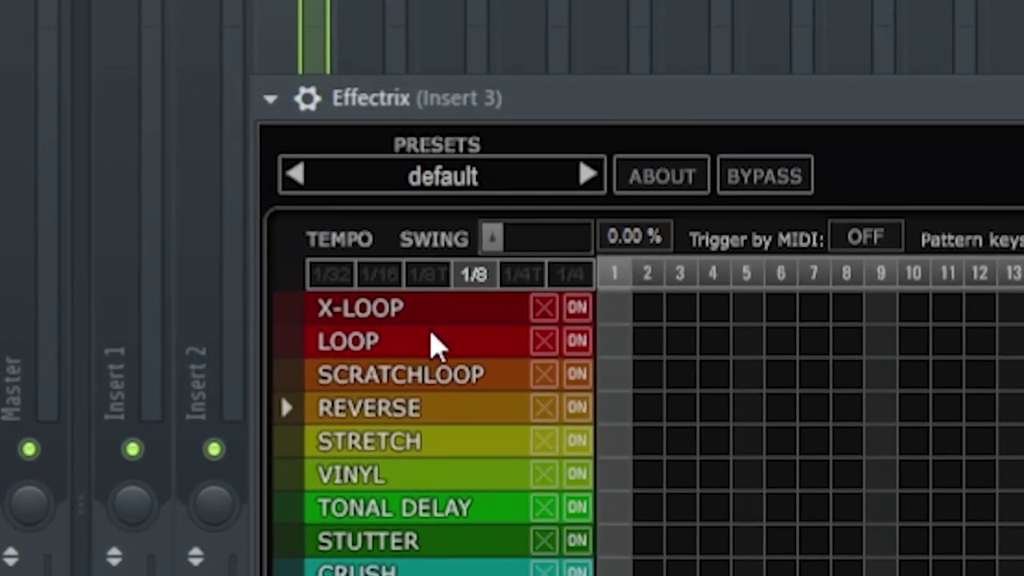
Step: Place Reverse blocks in the Effectrix sequencer on steps 6–7, 12–14, 20–21, 26 and 28
{"action": "left_click", "coordinate": [504, 370]}
{"action": "left_click", "coordinate": [569, 285]}
{"action": "left_click_drag", "start_coordinate": [377, 498], "coordinate": [376, 523]}
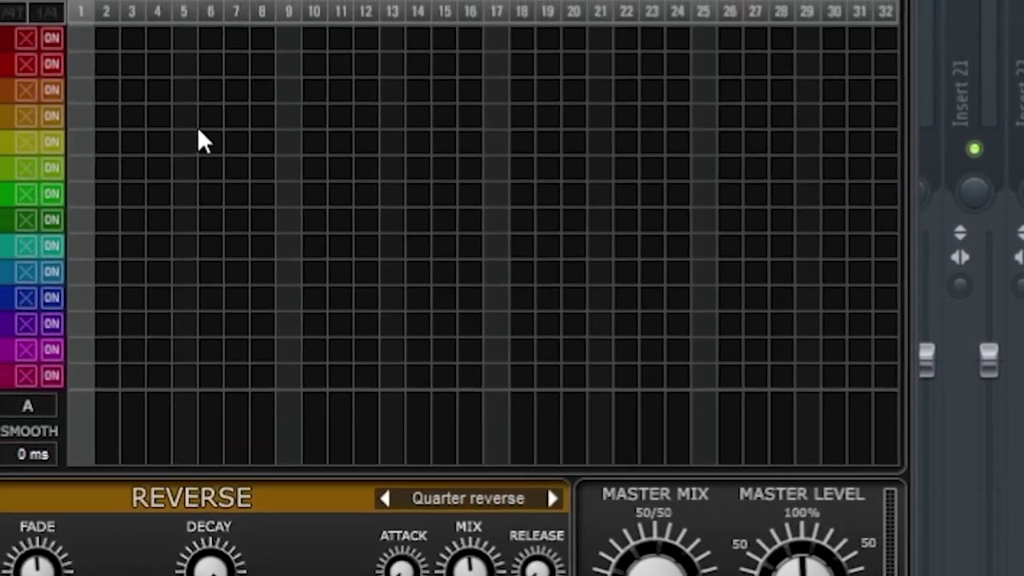
{"action": "left_click_drag", "start_coordinate": [197, 126], "coordinate": [230, 124]}
{"action": "left_click_drag", "start_coordinate": [365, 118], "coordinate": [430, 120]}
{"action": "left_click_drag", "start_coordinate": [573, 118], "coordinate": [609, 124]}
{"action": "left_click", "coordinate": [788, 301]}
{"action": "left_click", "coordinate": [837, 301]}
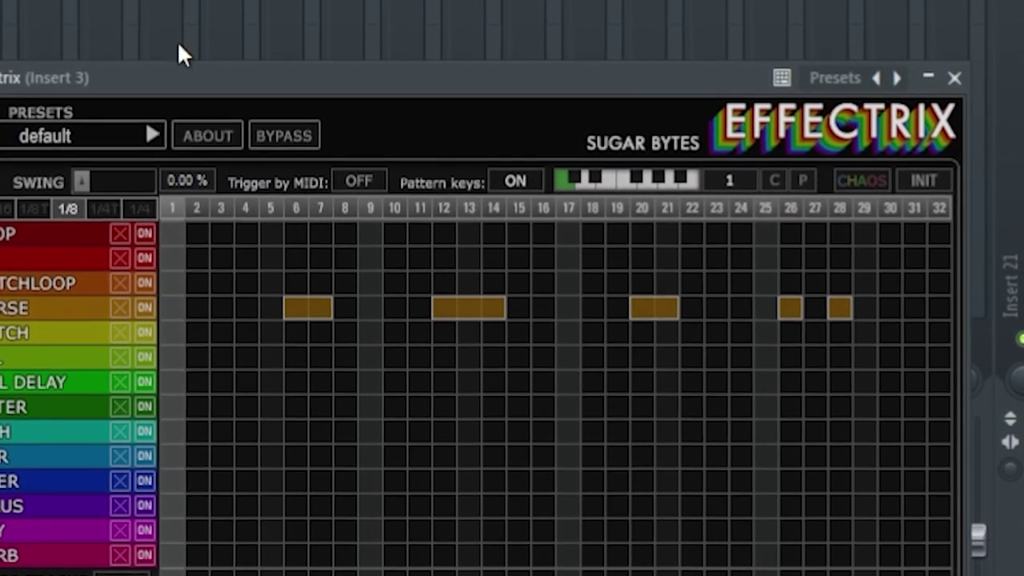
Step: Play the hi-hats, replace the Reverse block on steps 12–14 with one on steps 15–16, and close Effectrix
{"action": "key", "text": "space"}
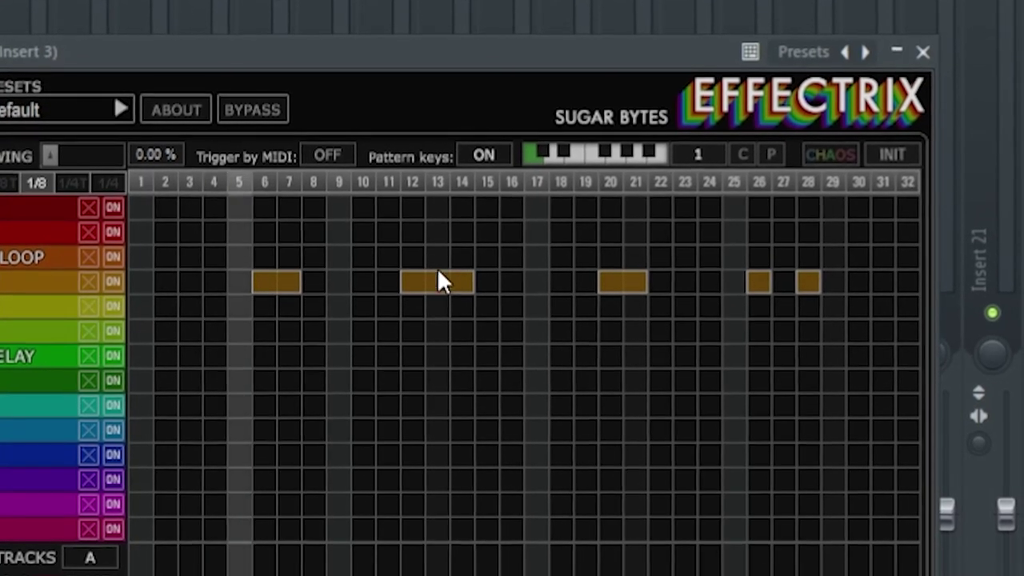
{"action": "right_click", "coordinate": [439, 281]}
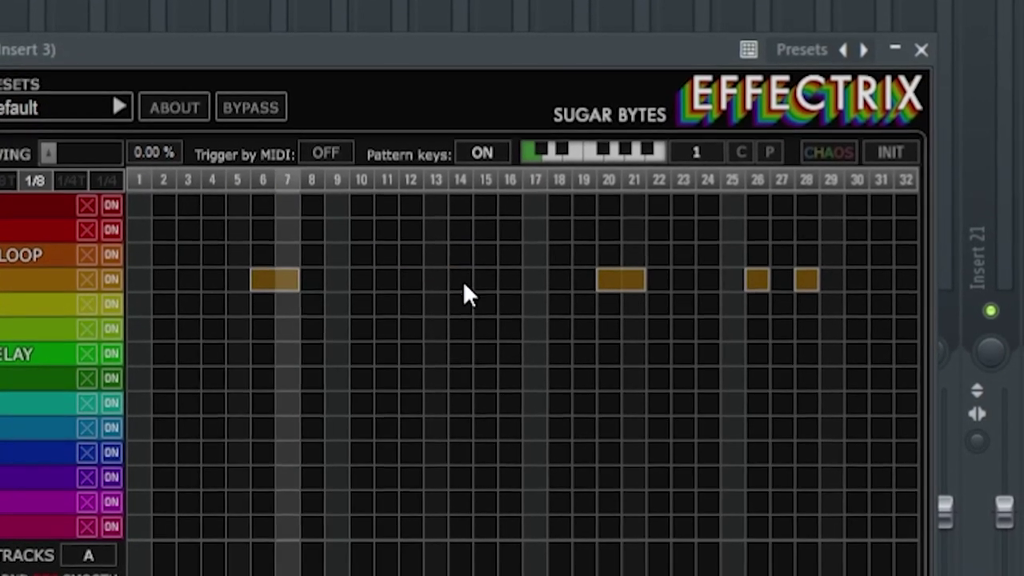
{"action": "left_click_drag", "start_coordinate": [482, 284], "coordinate": [510, 287]}
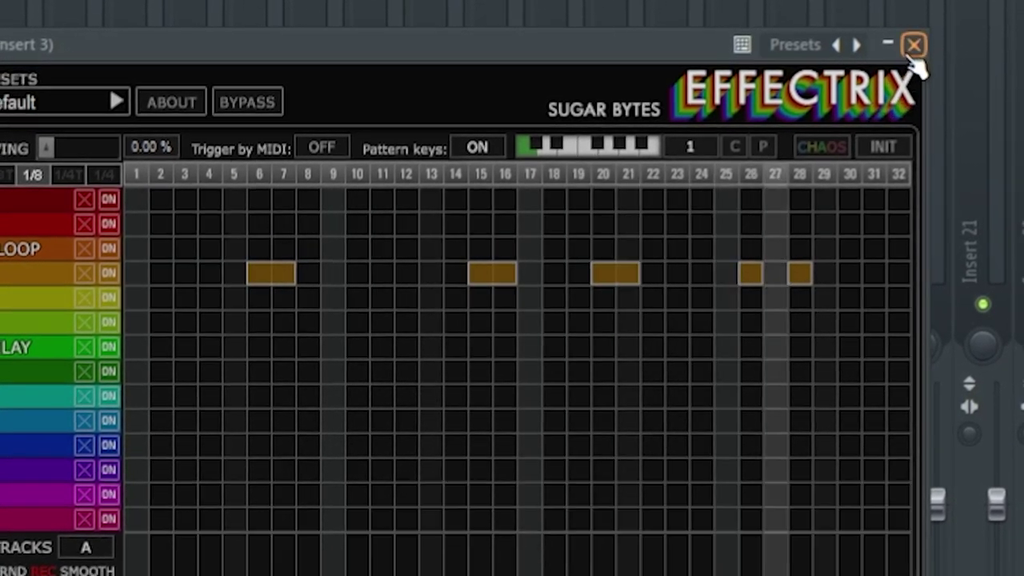
{"action": "left_click", "coordinate": [914, 45]}
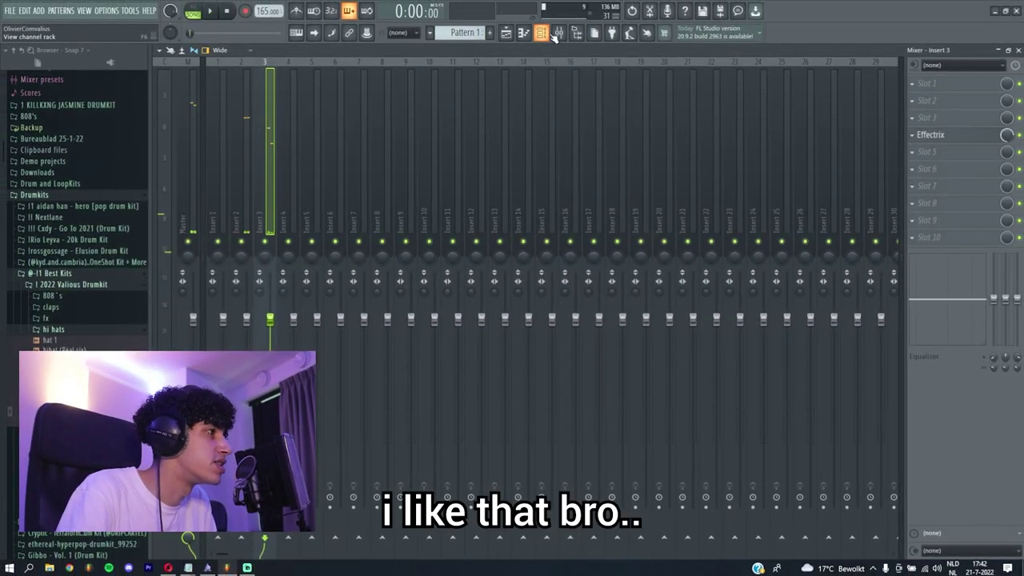
Step: Add the open hat 1 MIDI pattern as a new channel and load the rg - savage (oh) sample into it
{"action": "left_click", "coordinate": [542, 33]}
{"action": "scroll", "coordinate": [50, 300], "scroll_direction": "down", "scroll_amount": 3}
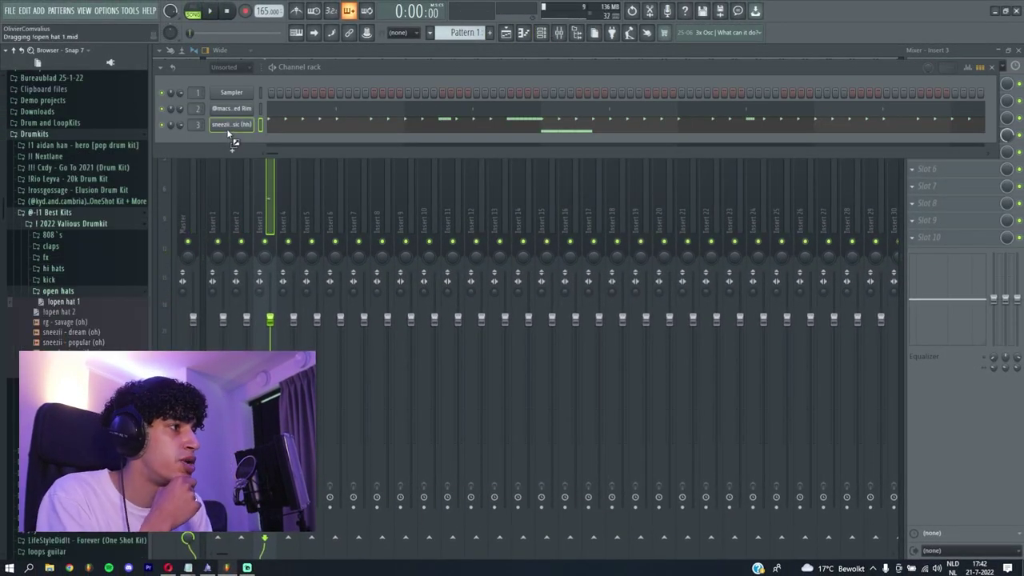
{"action": "left_click_drag", "start_coordinate": [228, 136], "coordinate": [229, 138]}
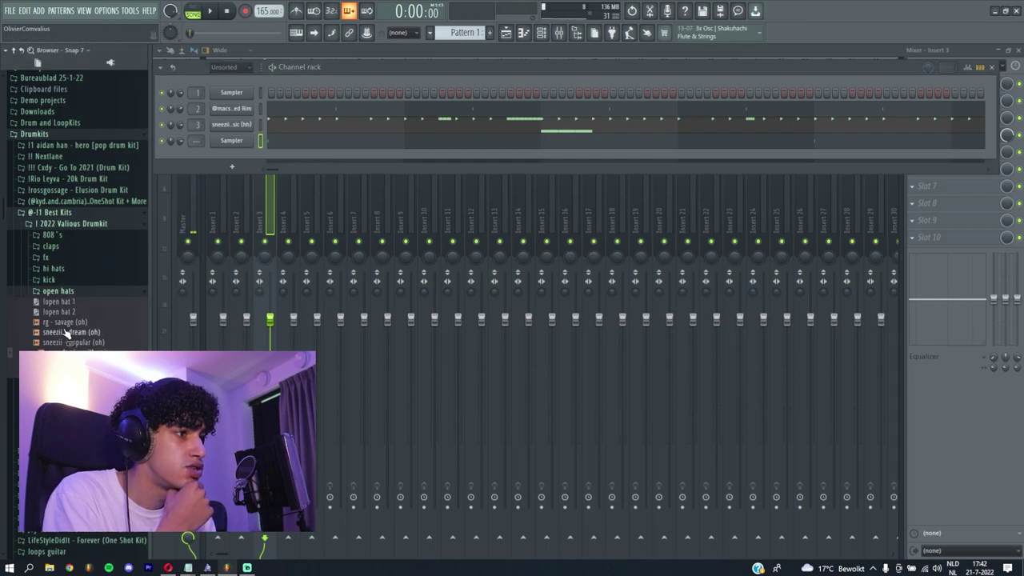
{"action": "left_click", "coordinate": [237, 142]}
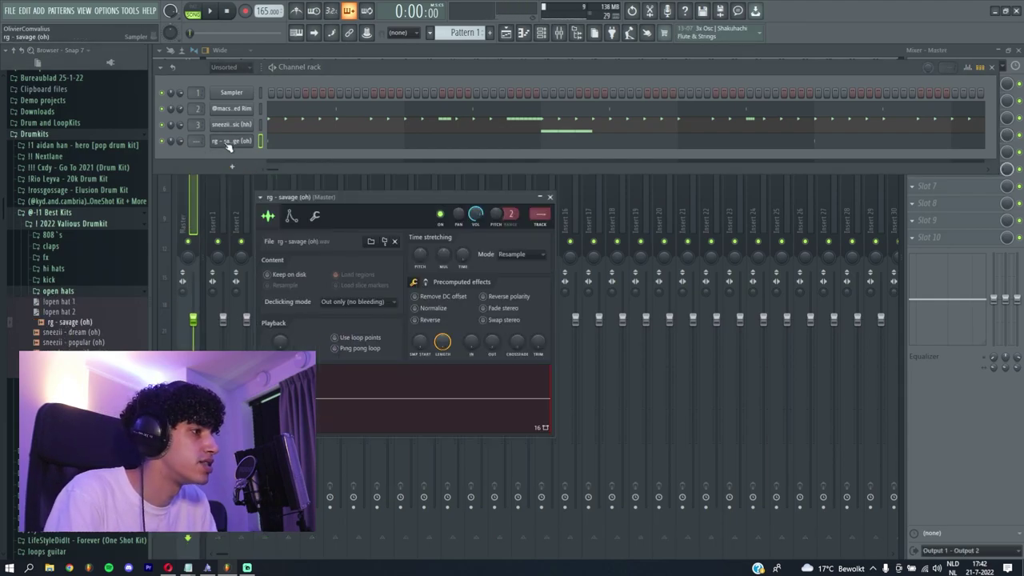
Step: Place rg - savage (oh) notes at the start of bars 1 and 5, and route the channel to mixer insert 4
{"action": "left_click", "coordinate": [272, 144]}
{"action": "left_click", "coordinate": [542, 36]}
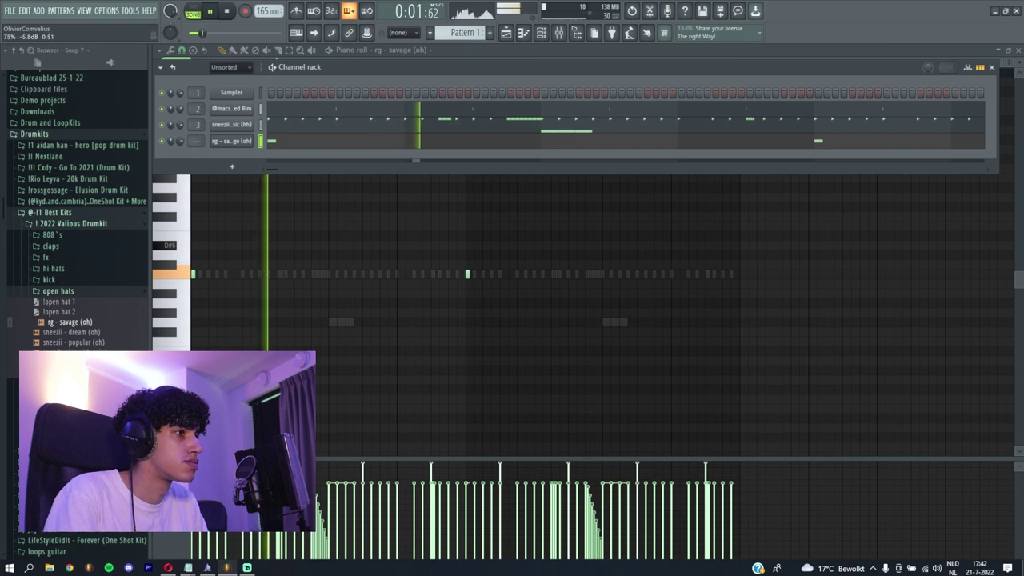
{"action": "left_click", "coordinate": [231, 141]}
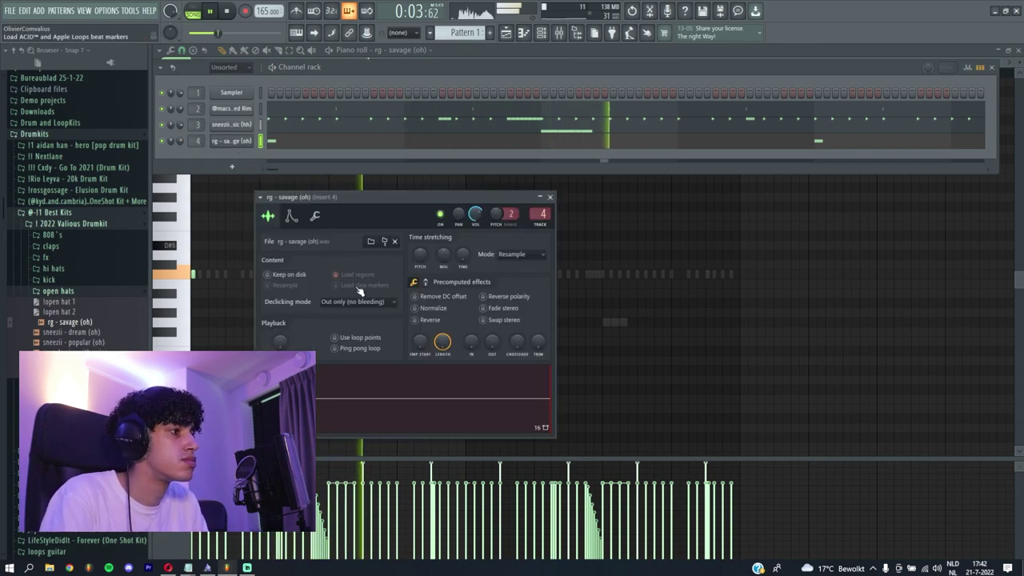
{"action": "left_click", "coordinate": [549, 196]}
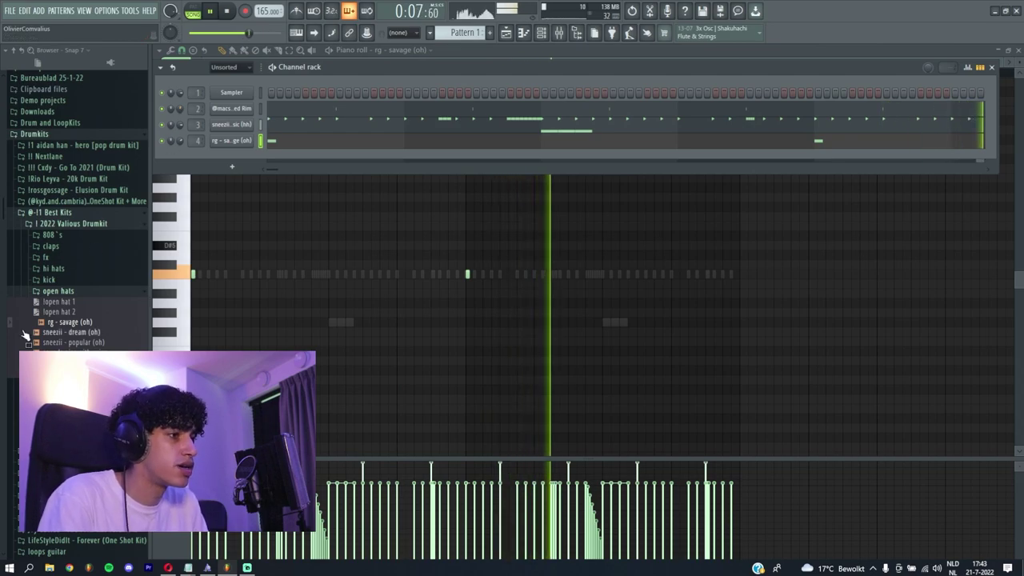
Step: Add the trap open hat sample as a new channel and turn on its volume envelope
{"action": "left_click_drag", "start_coordinate": [72, 384], "coordinate": [227, 160]}
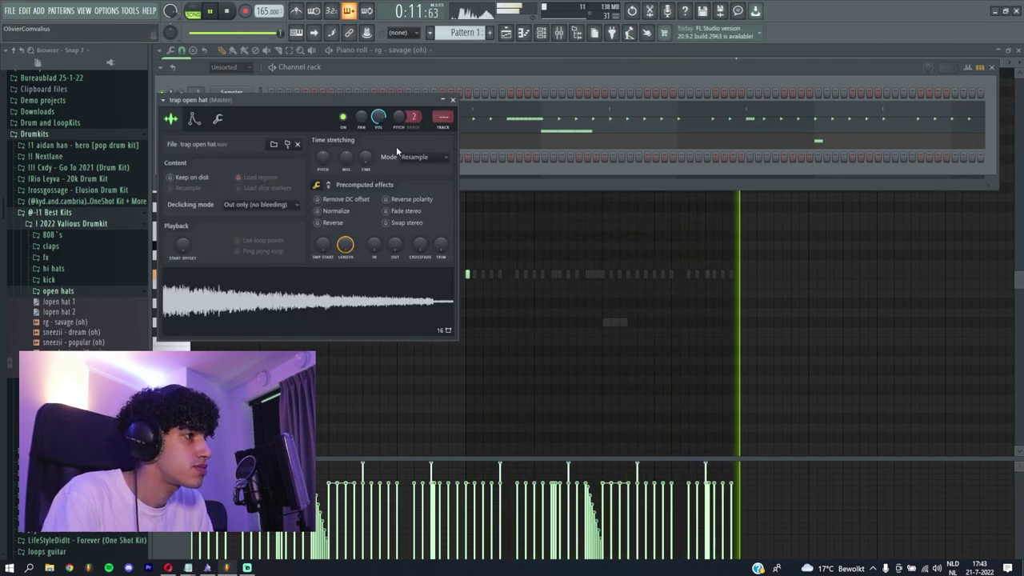
{"action": "left_click", "coordinate": [195, 120]}
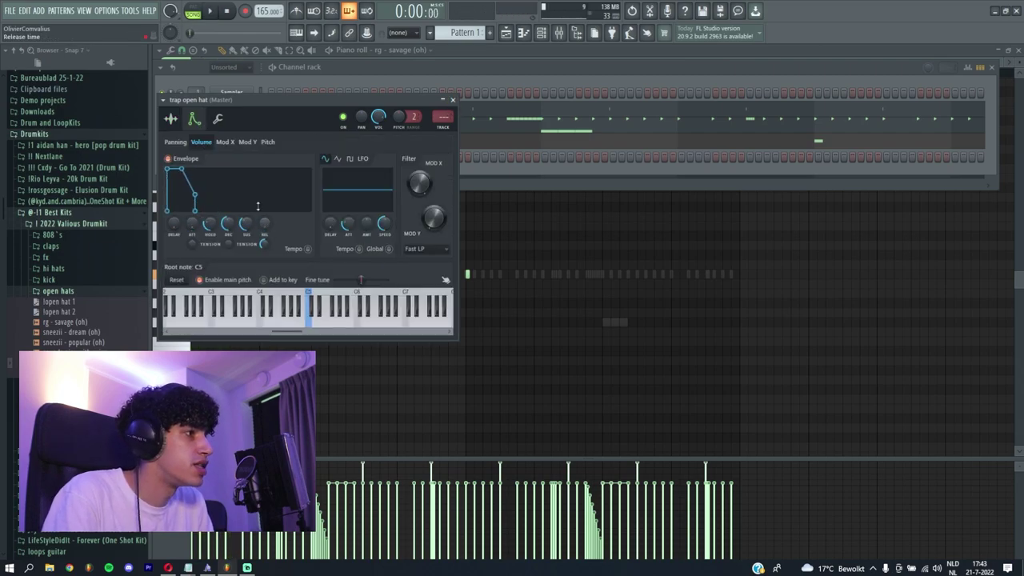
{"action": "left_click", "coordinate": [171, 119]}
Step: In the trap open hat's piano roll, draw a D5 note followed by two short A#4 notes in bar 1
{"action": "right_click", "coordinate": [260, 152]}
{"action": "left_click", "coordinate": [276, 159]}
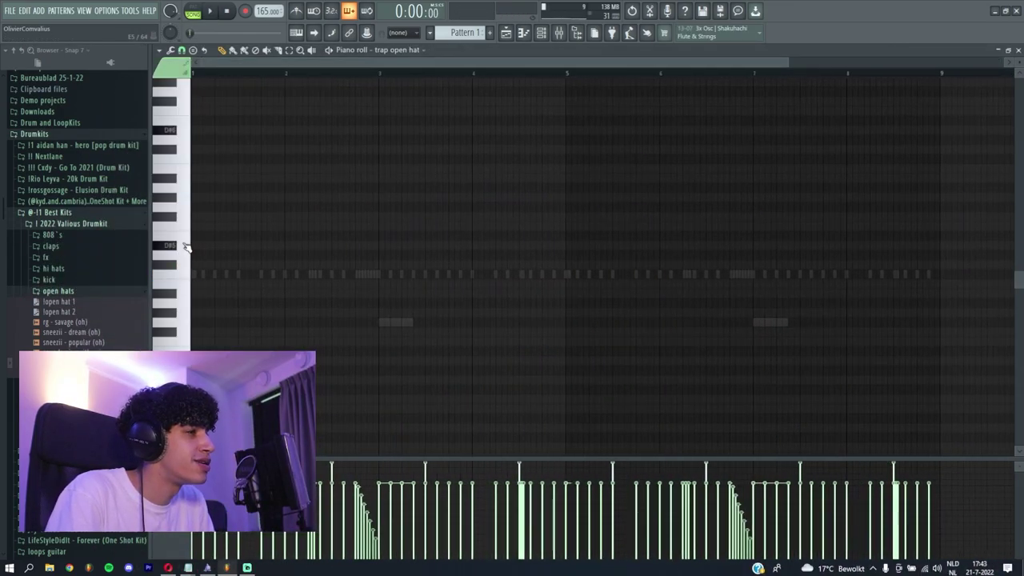
{"action": "scroll", "coordinate": [144, 269], "scroll_direction": "up", "scroll_amount": 5}
{"action": "left_click", "coordinate": [234, 227]}
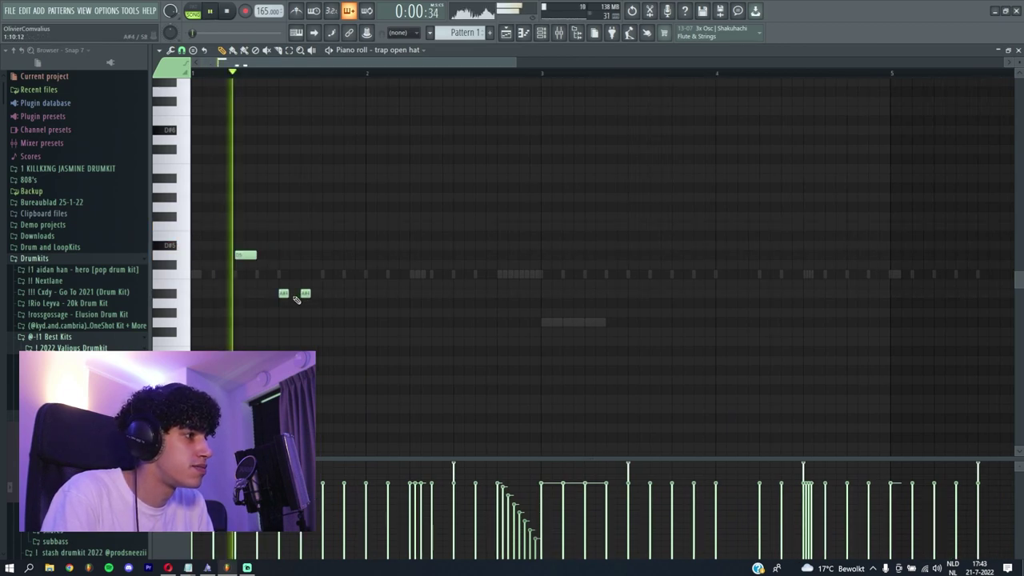
Step: Draw a B4 note near the end of bar 2 and two short G4 notes at the start of bar 3
{"action": "left_click", "coordinate": [501, 284]}
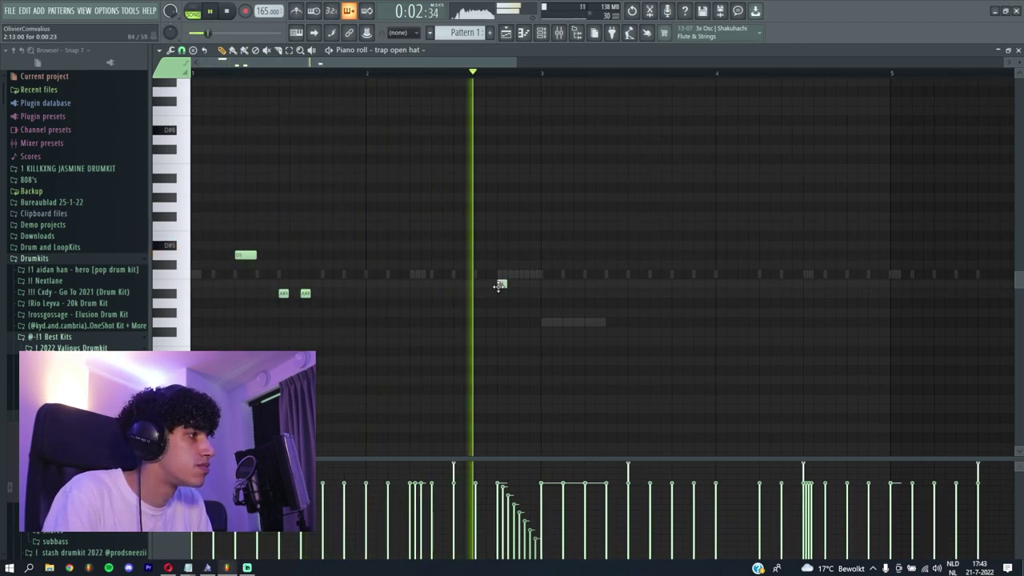
{"action": "left_click_drag", "start_coordinate": [508, 286], "coordinate": [523, 286]}
{"action": "left_click", "coordinate": [559, 322]}
{"action": "key", "text": "space"}
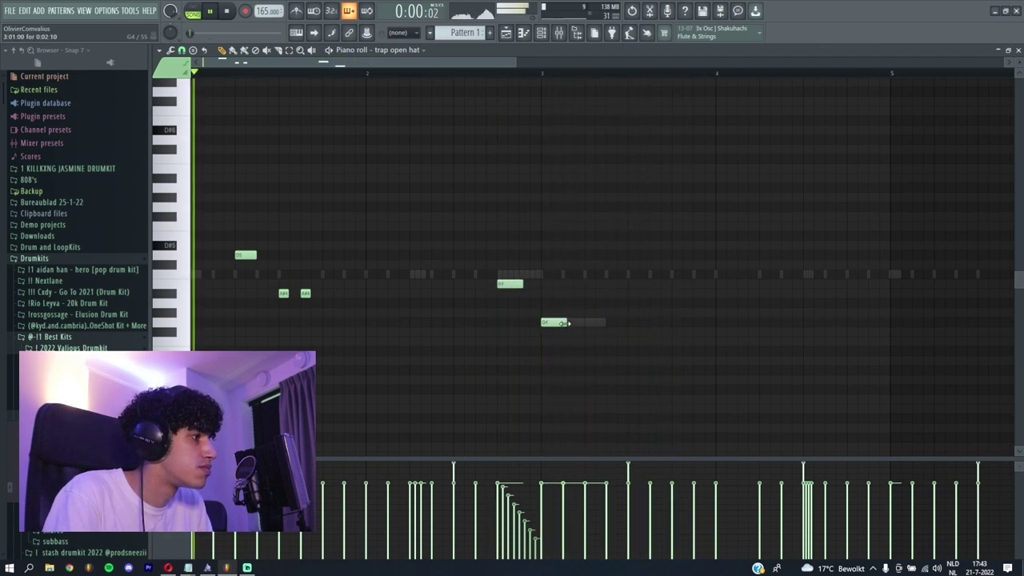
{"action": "left_click", "coordinate": [590, 322]}
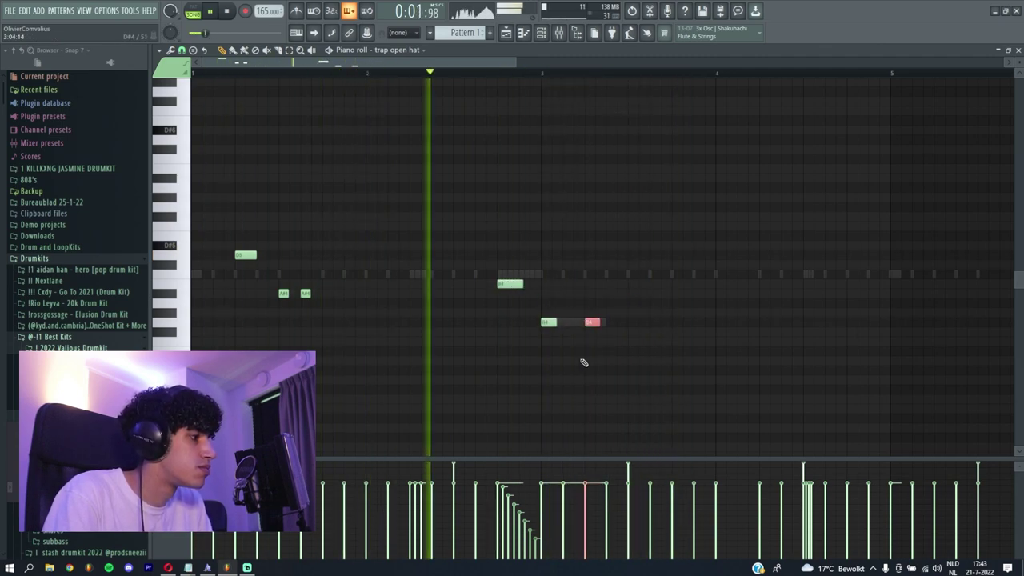
Step: Duplicate the trap open hat notes from bars 1–4 into bars 5–8, and route the channel to mixer insert 5
{"action": "scroll", "coordinate": [425, 355], "scroll_direction": "down", "scroll_amount": 3}
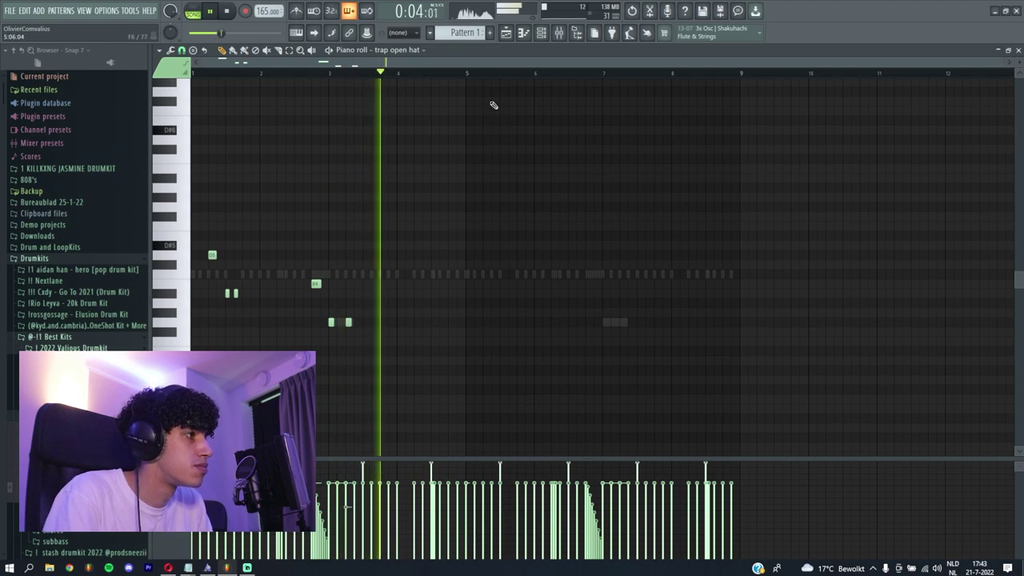
{"action": "left_click_drag", "start_coordinate": [472, 74], "coordinate": [192, 73]}
{"action": "key", "text": "ctrl+b"}
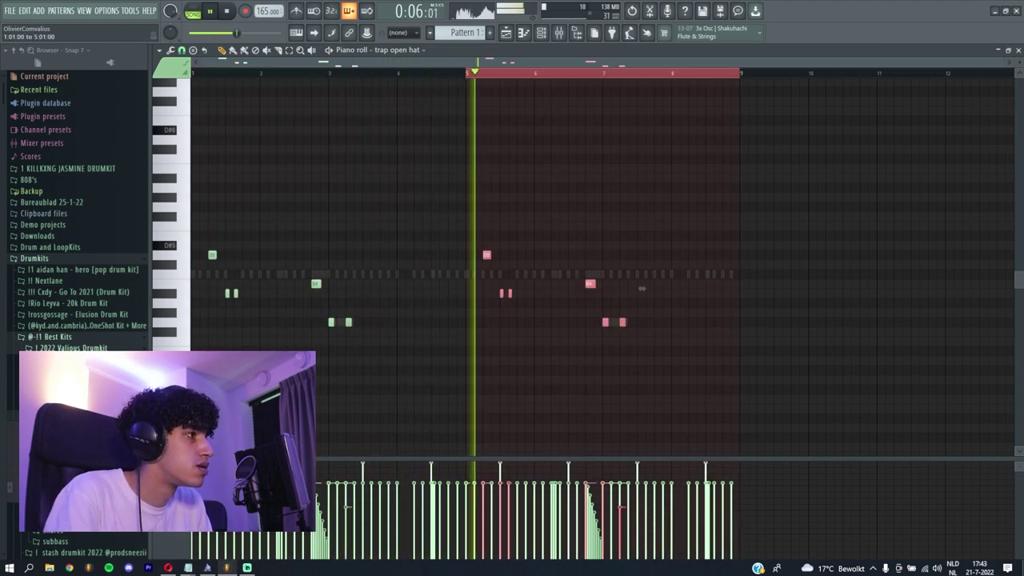
{"action": "key", "text": "ctrl+d"}
{"action": "key", "text": "F6"}
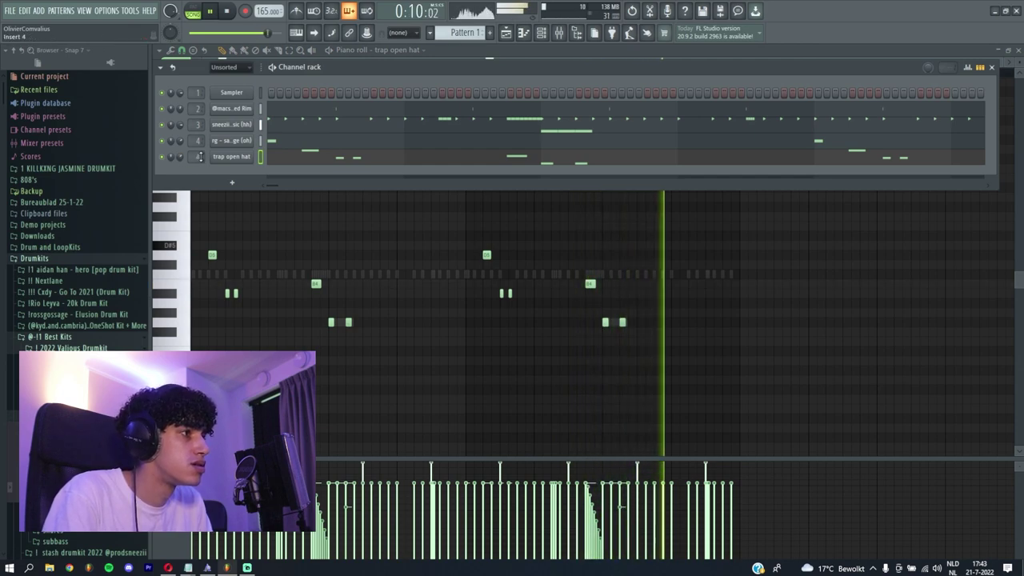
Step: Add the must have snare sample as a new channel with hits on steps 3, 31 and 63, repeated in bars 5–8
{"action": "left_click_drag", "start_coordinate": [70, 317], "coordinate": [252, 173]}
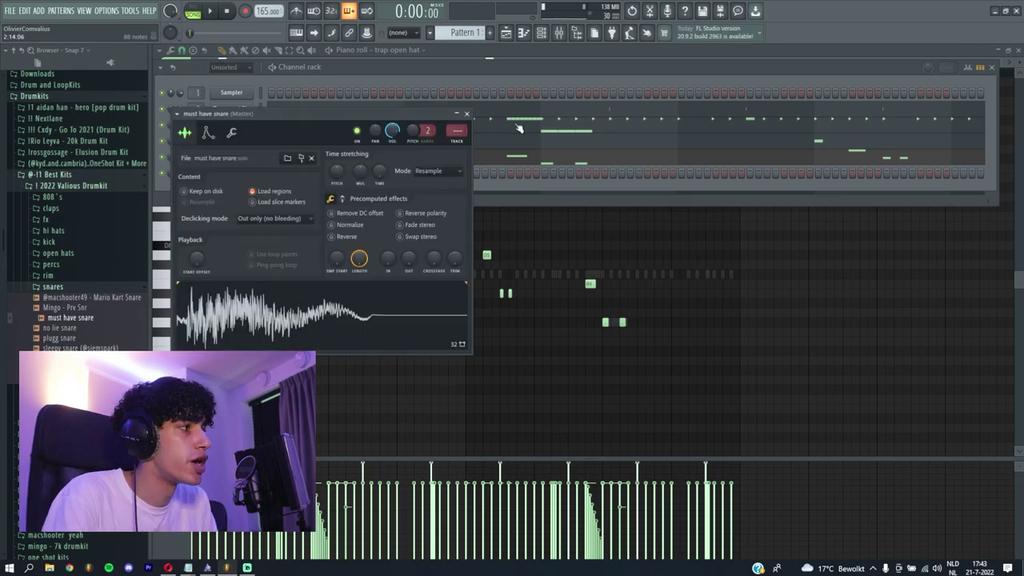
{"action": "key", "text": "Escape"}
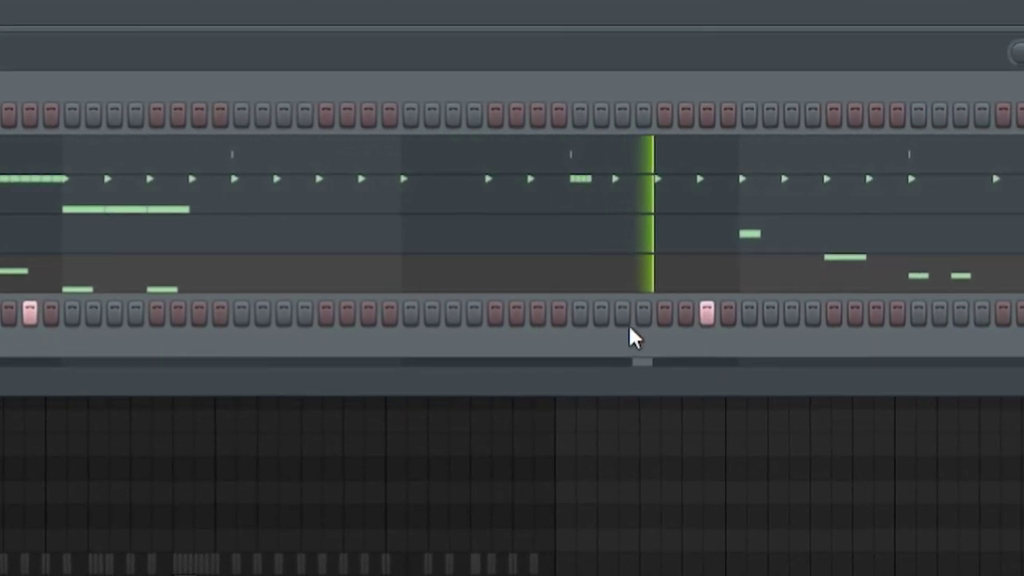
{"action": "key", "text": "F6"}
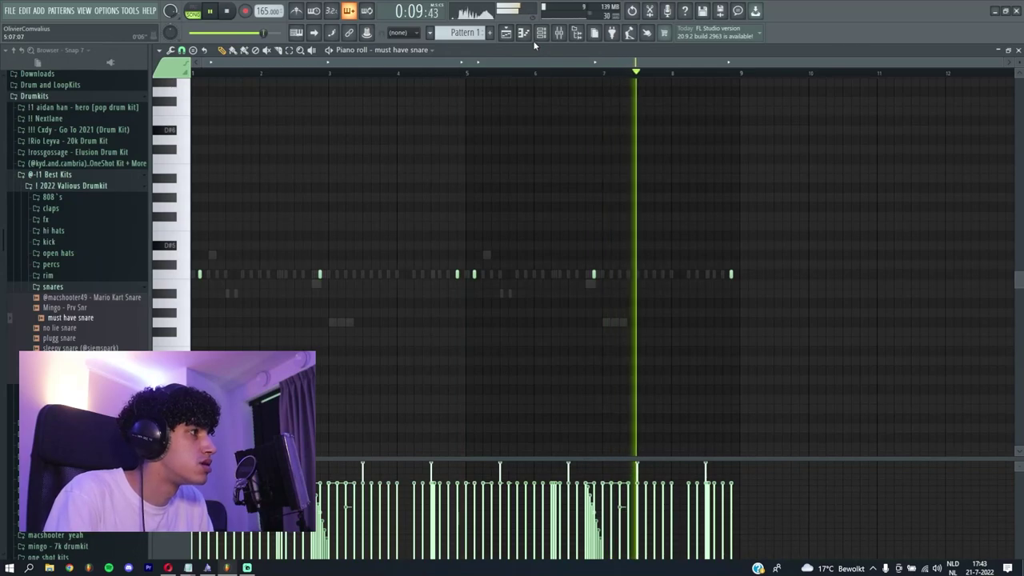
{"action": "key", "text": "F6"}
Step: Add the rg - entitled (rim) sample as a new channel with a hit on step 23, repeated in bars 5–8
{"action": "left_click", "coordinate": [48, 275]}
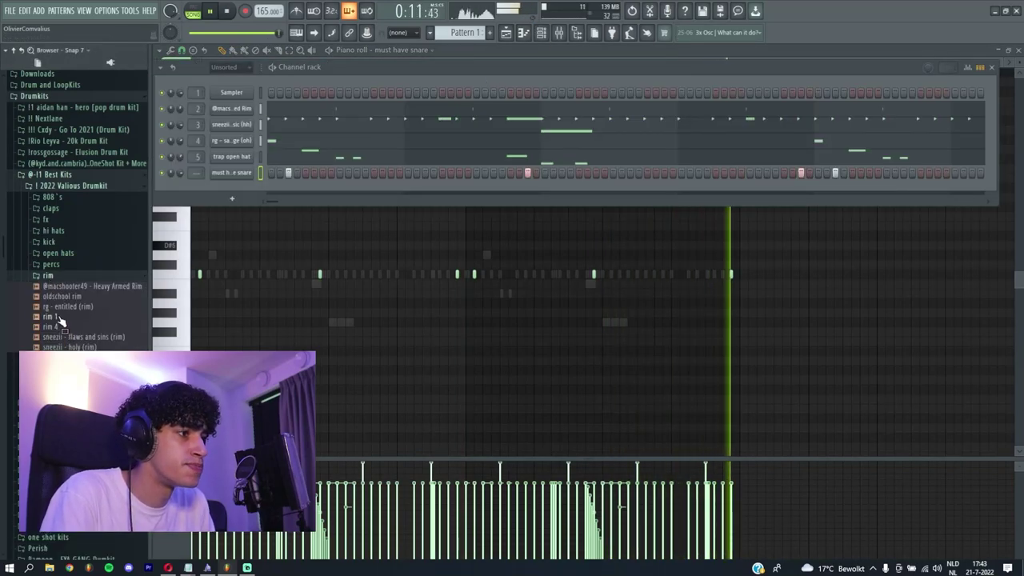
{"action": "left_click_drag", "start_coordinate": [229, 188], "coordinate": [239, 189]}
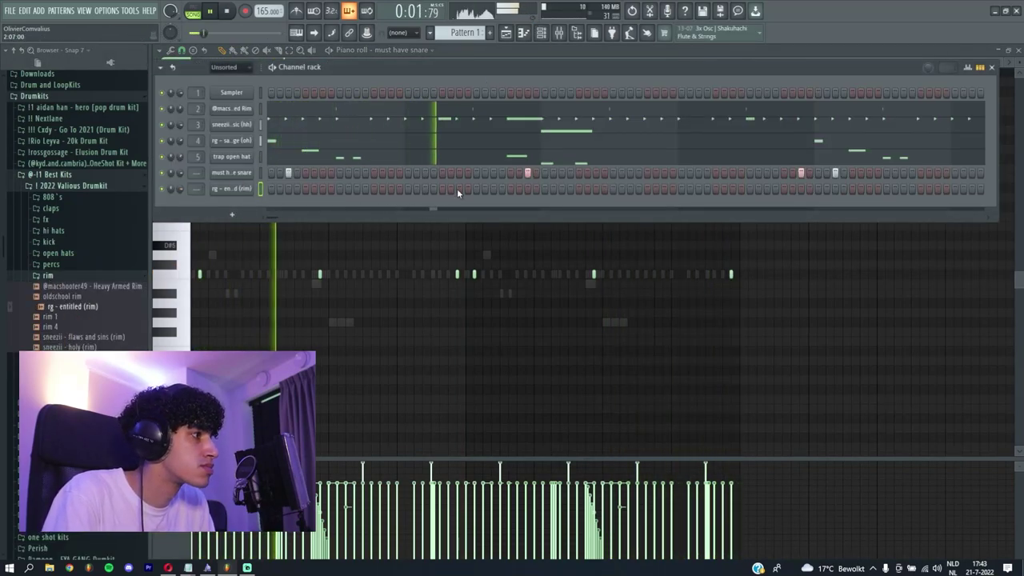
{"action": "right_click", "coordinate": [260, 189]}
{"action": "left_click", "coordinate": [279, 192]}
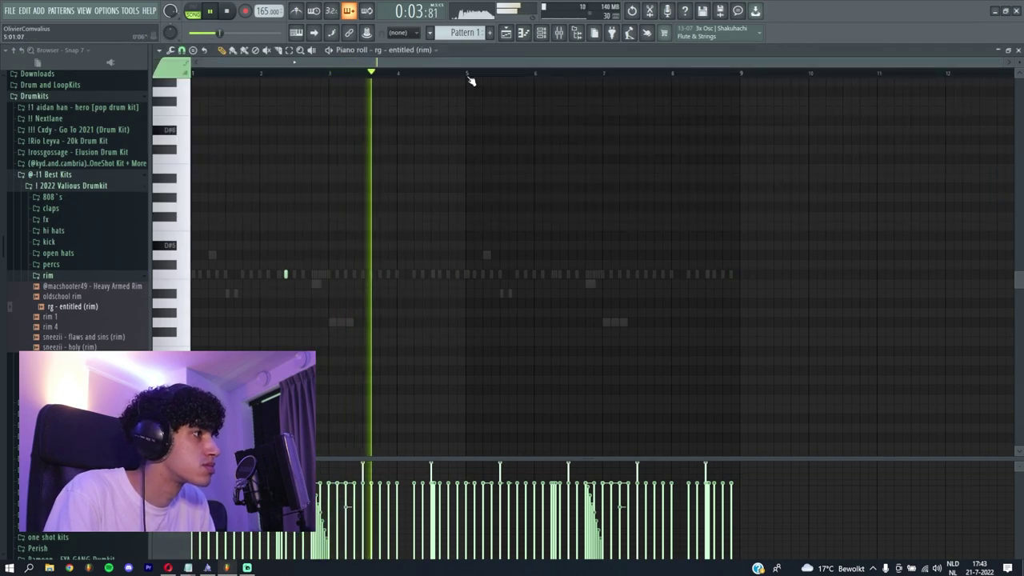
{"action": "key", "text": "ctrl+d"}
Step: Route the must have snare to mixer insert 6 and the rg - entitled rim to insert 7
{"action": "key", "text": "F6"}
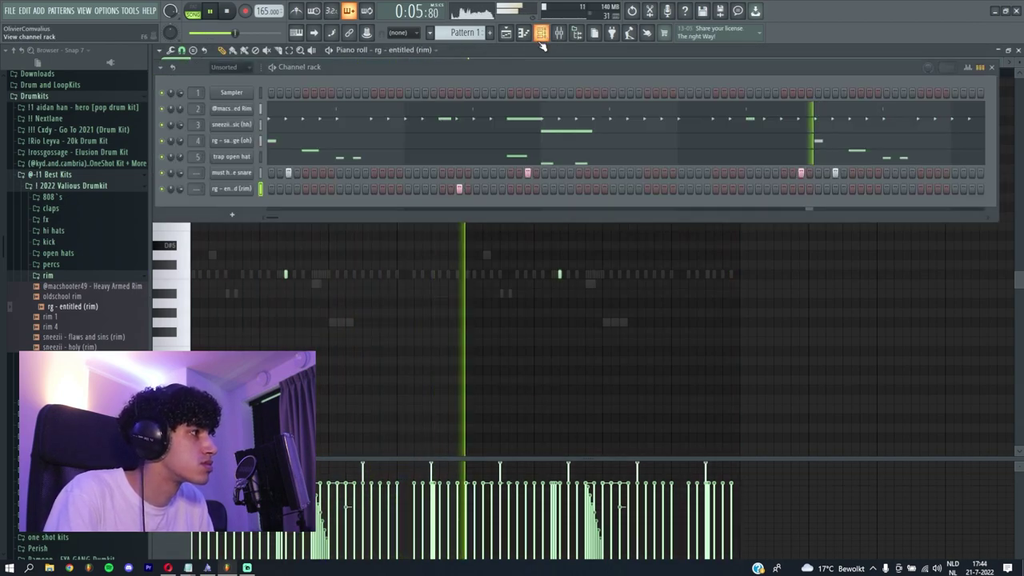
{"action": "left_click", "coordinate": [236, 191]}
{"action": "left_click", "coordinate": [480, 128]}
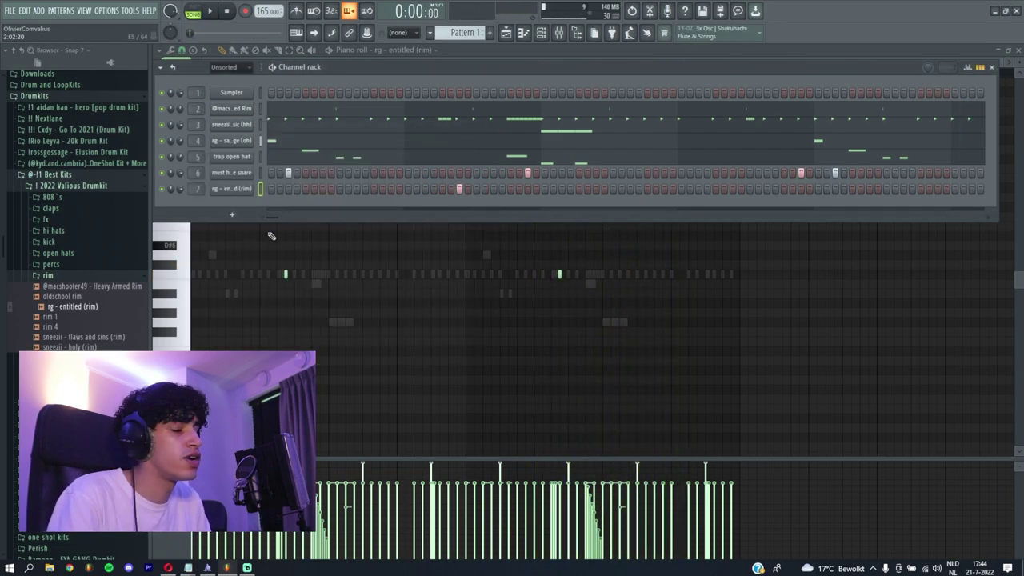
Step: Add the +internet money 808 sample from the stash drumkit 2022 808's folder as a new channel
{"action": "left_click", "coordinate": [53, 197]}
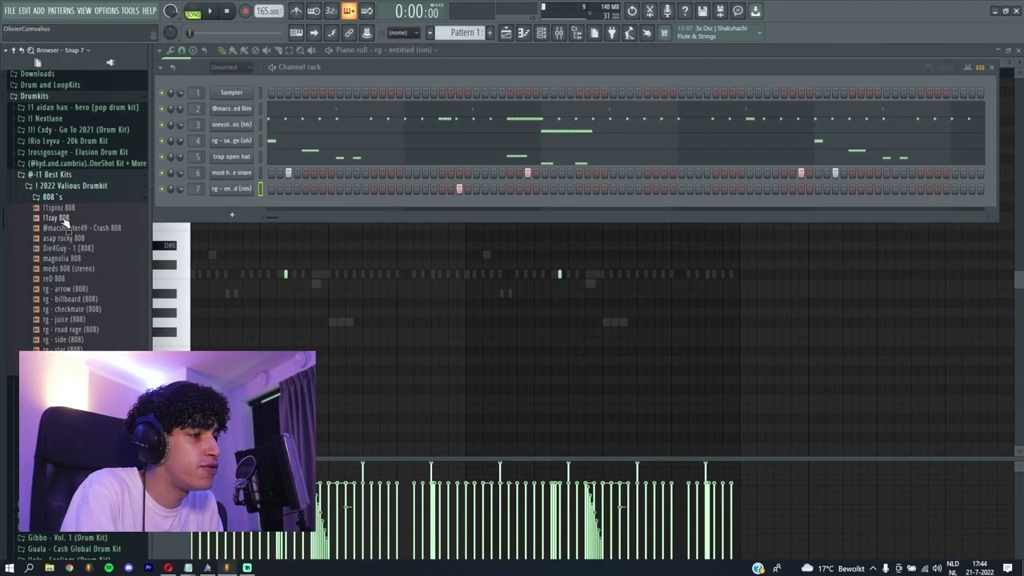
{"action": "scroll", "coordinate": [64, 240], "scroll_direction": "down", "scroll_amount": 2}
{"action": "left_click", "coordinate": [64, 320]}
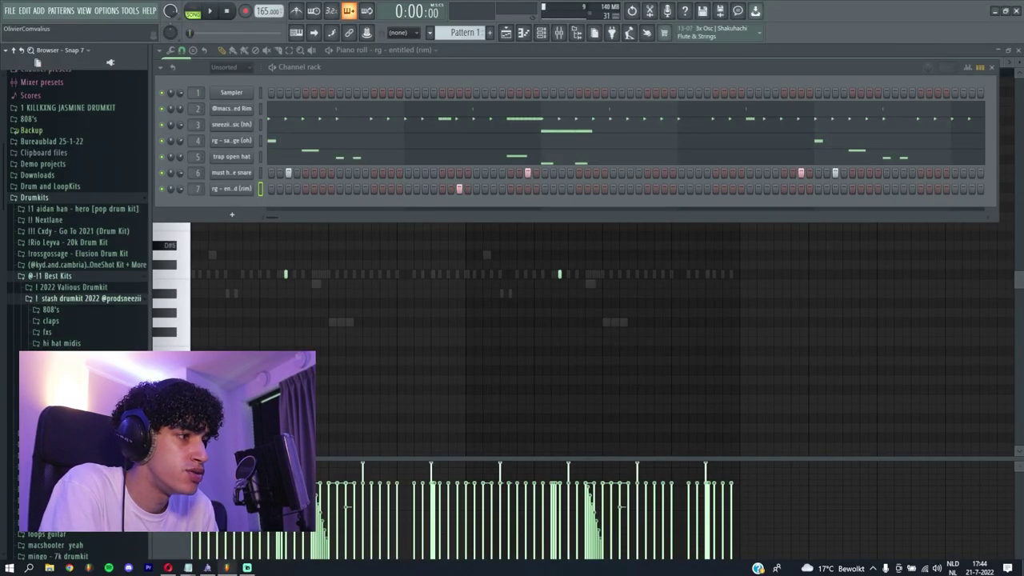
{"action": "left_click", "coordinate": [51, 309]}
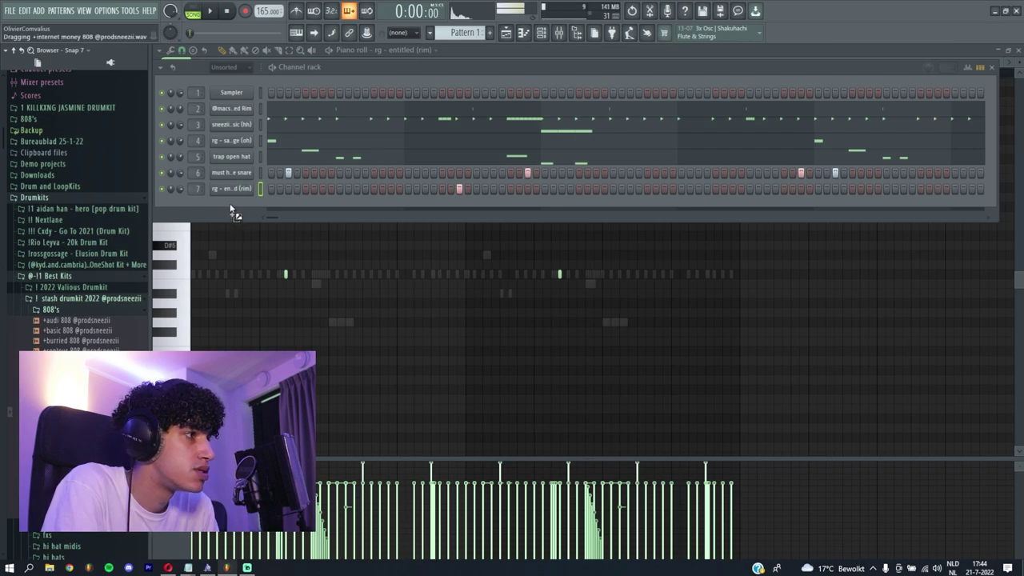
{"action": "left_click_drag", "start_coordinate": [232, 209], "coordinate": [262, 205]}
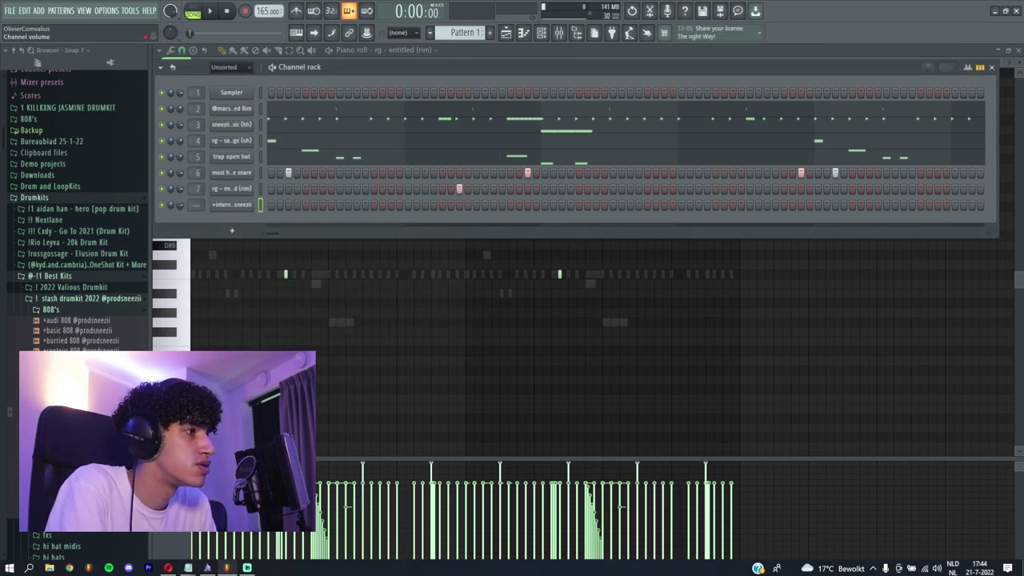
Step: Route the +internet money 808 to mixer insert 8 and turn on its volume envelope
{"action": "left_click", "coordinate": [231, 204]}
{"action": "left_click", "coordinate": [242, 161]}
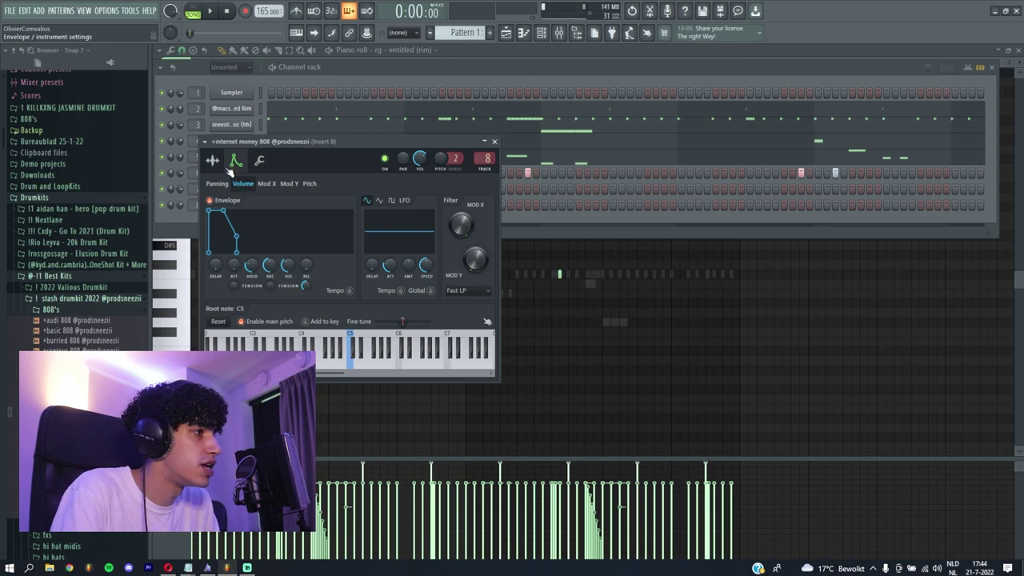
{"action": "left_click", "coordinate": [231, 204]}
Step: Draw an E5 note at the start of bar 1 in the 808's piano roll, and trim it to about five and a half steps
{"action": "right_click", "coordinate": [231, 203]}
{"action": "left_click", "coordinate": [239, 209]}
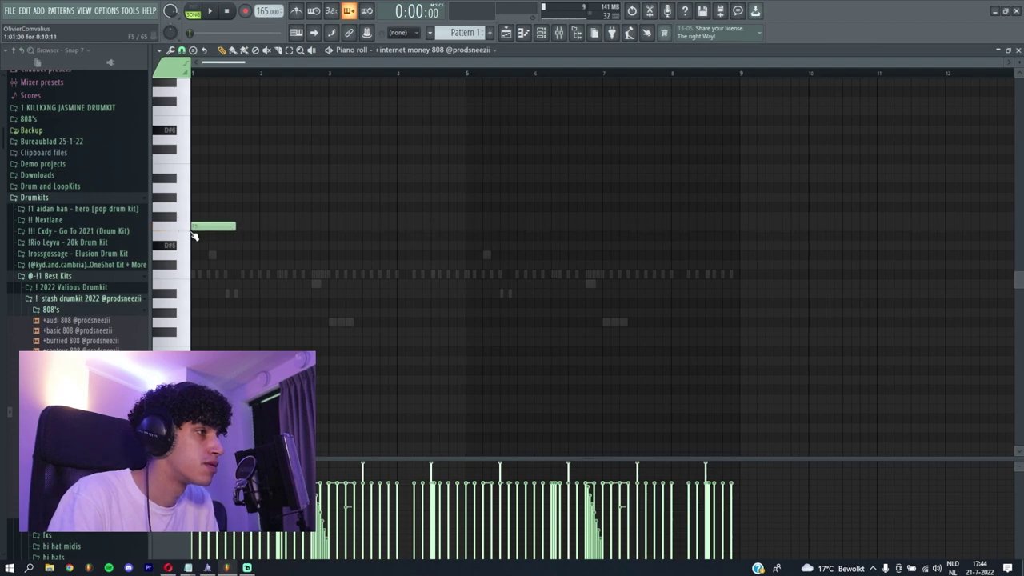
{"action": "scroll", "coordinate": [193, 231], "scroll_direction": "up", "scroll_amount": 2}
{"action": "left_click_drag", "start_coordinate": [193, 231], "coordinate": [195, 239]}
{"action": "key", "text": "ctrl+a"}
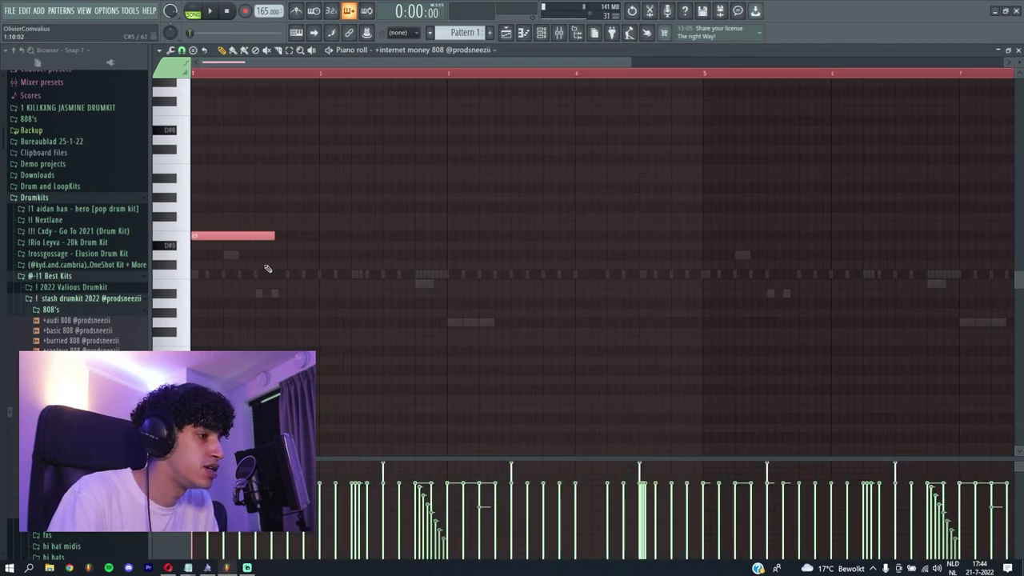
{"action": "left_click", "coordinate": [259, 79]}
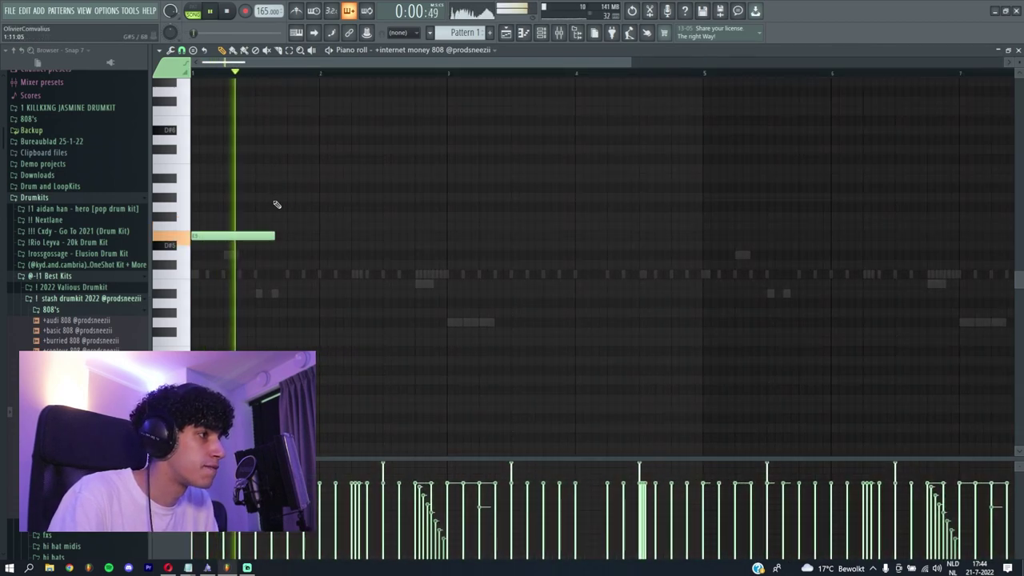
{"action": "key", "text": "ctrl+a"}
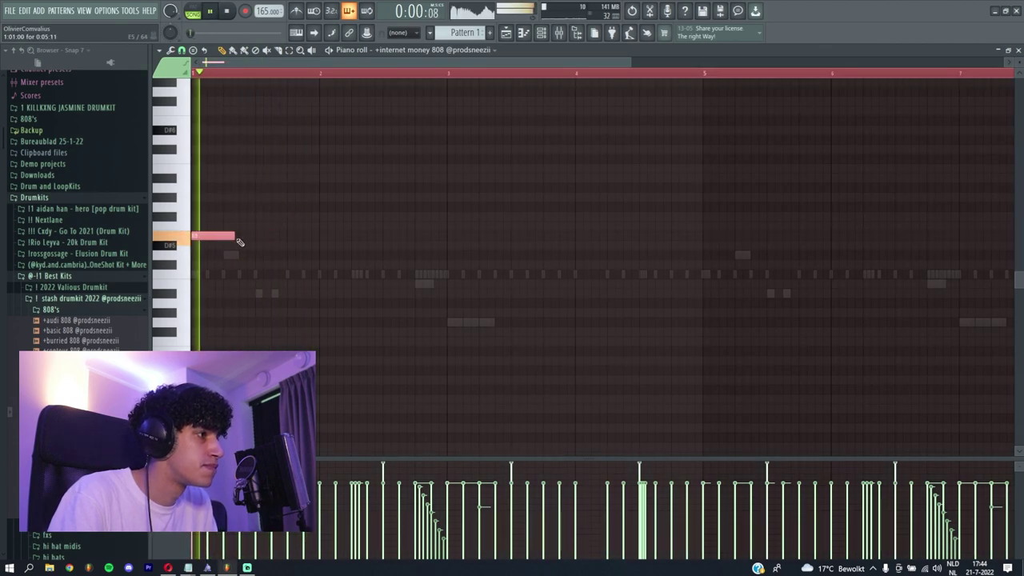
Step: Add E5 notes on step 7 of bar 1 and step 5 of bar 2, F#5 late in bar 2, and G#5 at bar 3
{"action": "left_click", "coordinate": [353, 236]}
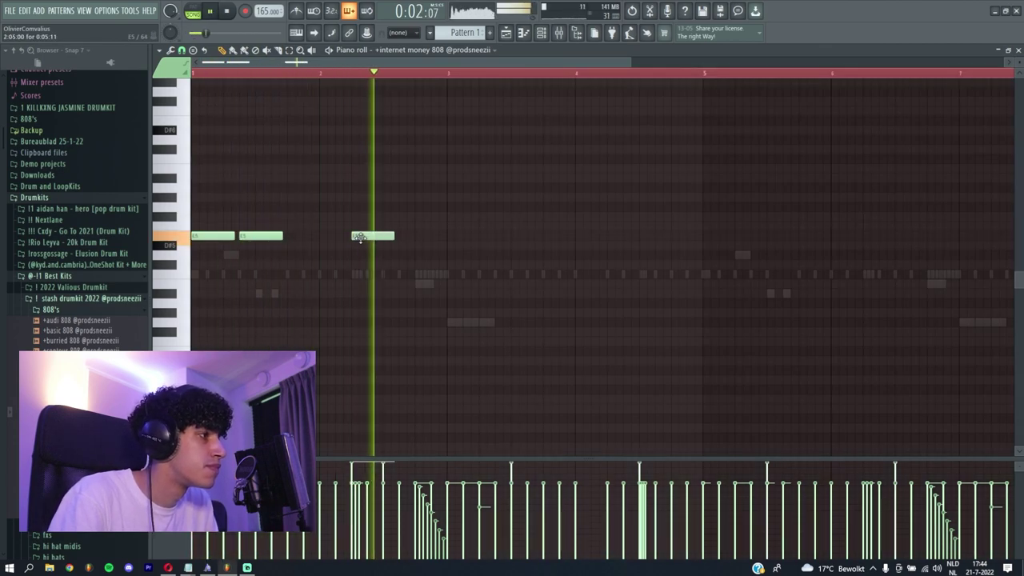
{"action": "key", "text": "space"}
{"action": "left_click", "coordinate": [448, 216]}
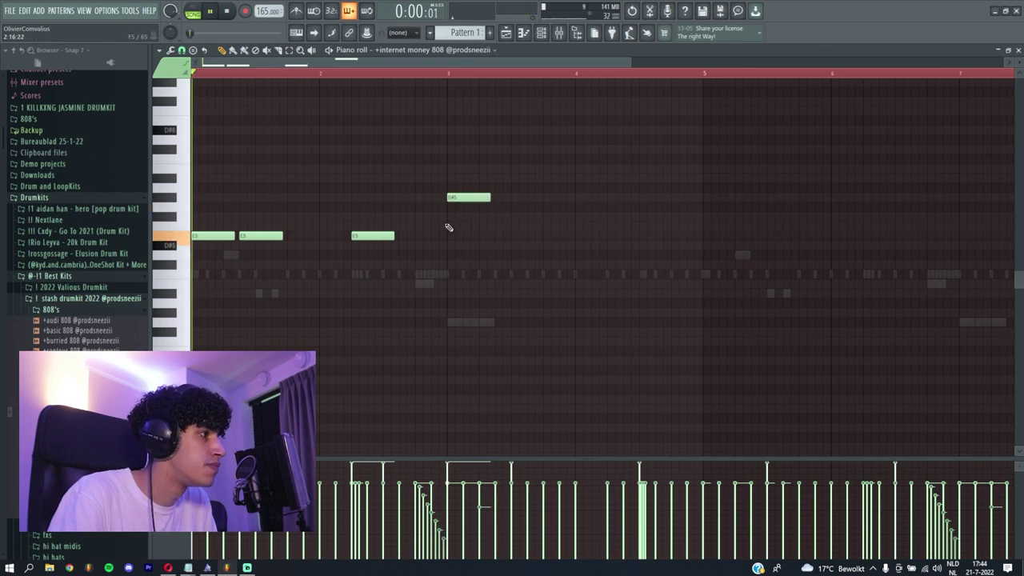
{"action": "scroll", "coordinate": [400, 242], "scroll_direction": "down", "scroll_amount": 2}
{"action": "scroll", "coordinate": [397, 243], "scroll_direction": "up", "scroll_amount": 4}
{"action": "scroll", "coordinate": [425, 224], "scroll_direction": "down", "scroll_amount": 2}
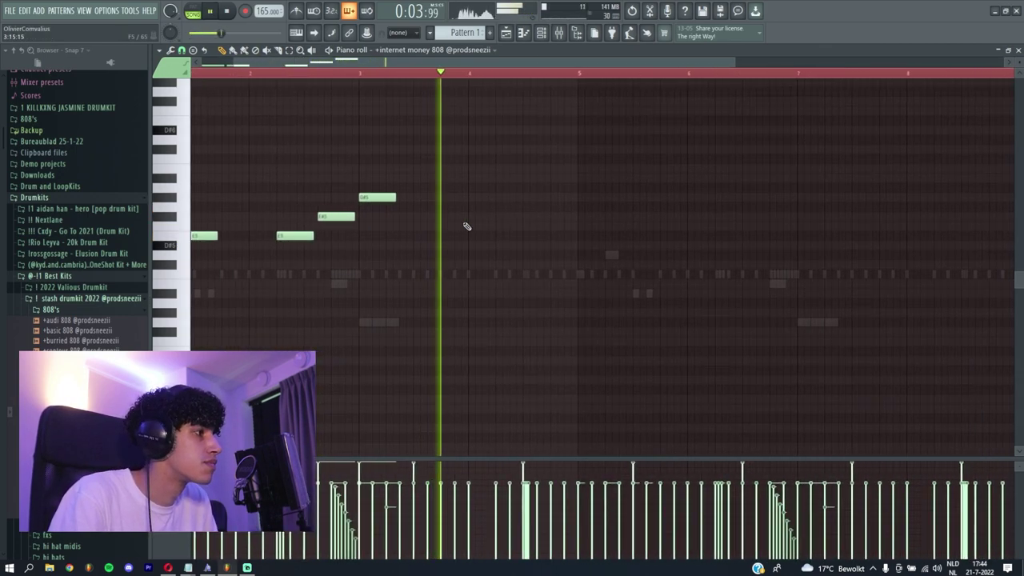
Step: Add a B5 note on step 11 of bar 4, and lengthen the earlier 808 notes until each meets the next
{"action": "key", "text": "space"}
{"action": "left_click_drag", "start_coordinate": [551, 193], "coordinate": [551, 183]}
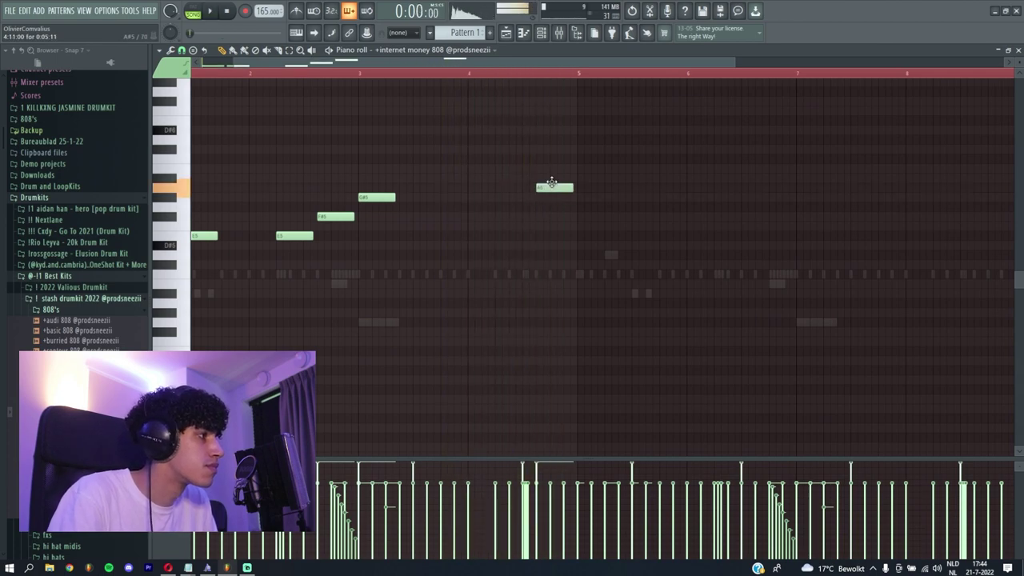
{"action": "scroll", "coordinate": [520, 151], "scroll_direction": "down", "scroll_amount": 2}
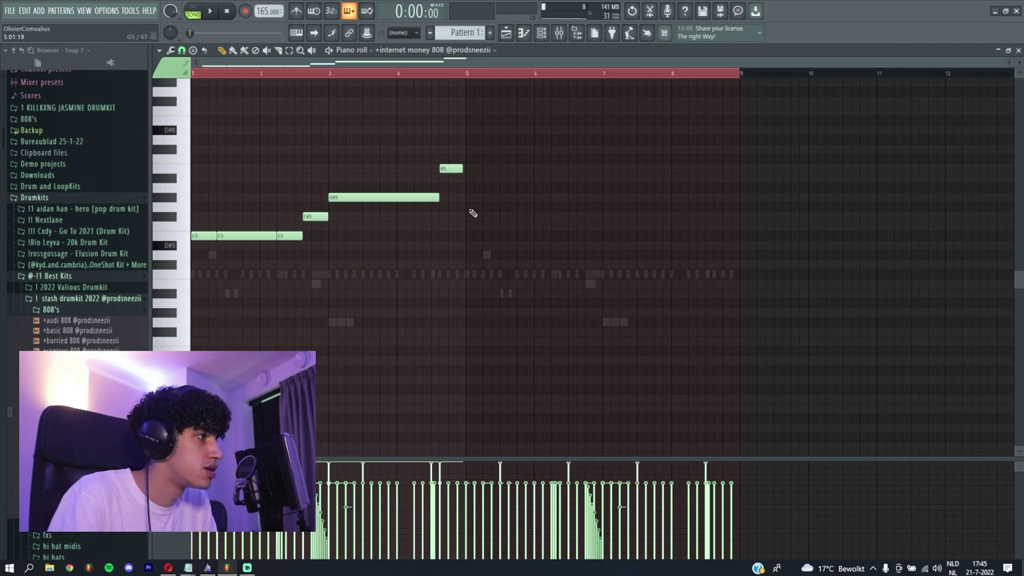
Step: Add the meds 808 from the ! 2022 Valious Drumkit's 808's folder as a new channel in the rack
{"action": "key", "text": "space"}
{"action": "left_click", "coordinate": [541, 32]}
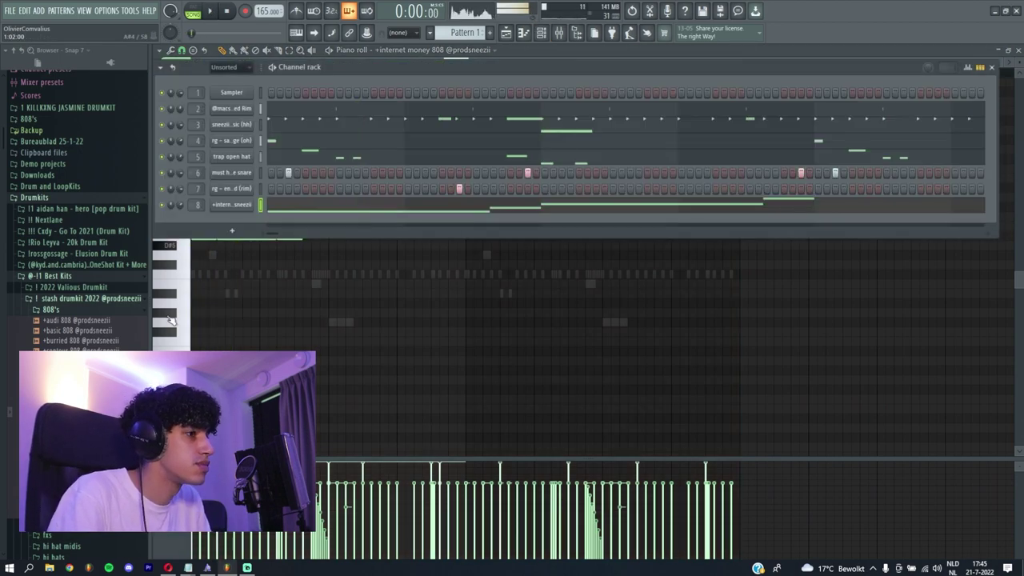
{"action": "left_click", "coordinate": [64, 286]}
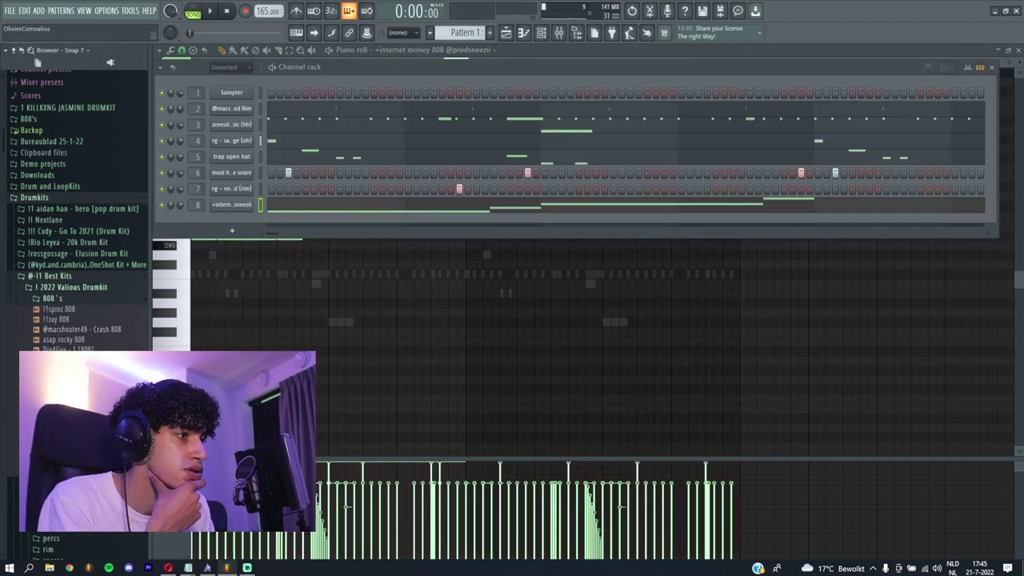
{"action": "left_click_drag", "start_coordinate": [140, 341], "coordinate": [239, 226]}
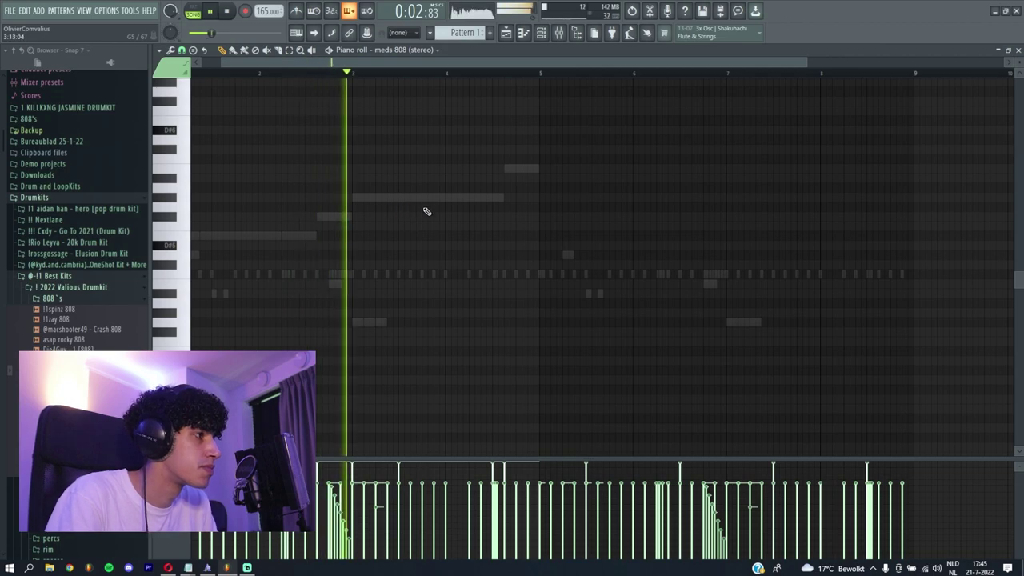
Step: Draw two adjoining G#5 notes in the meds 808's piano roll, on step 15 of bar 3 and step 5 of bar 4
{"action": "scroll", "coordinate": [416, 210], "scroll_direction": "up", "scroll_amount": 2}
{"action": "left_click", "coordinate": [461, 199]}
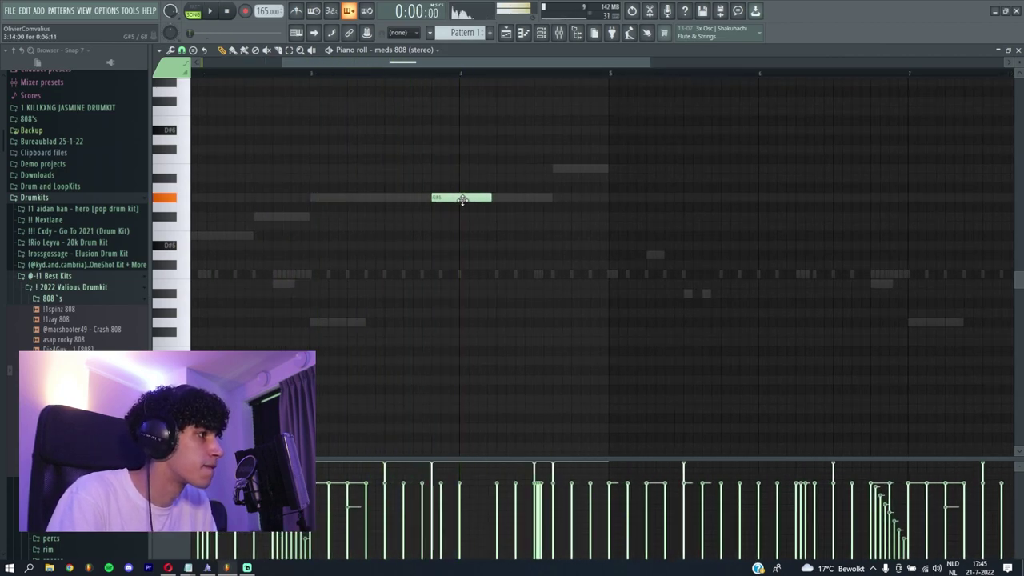
{"action": "key", "text": "space"}
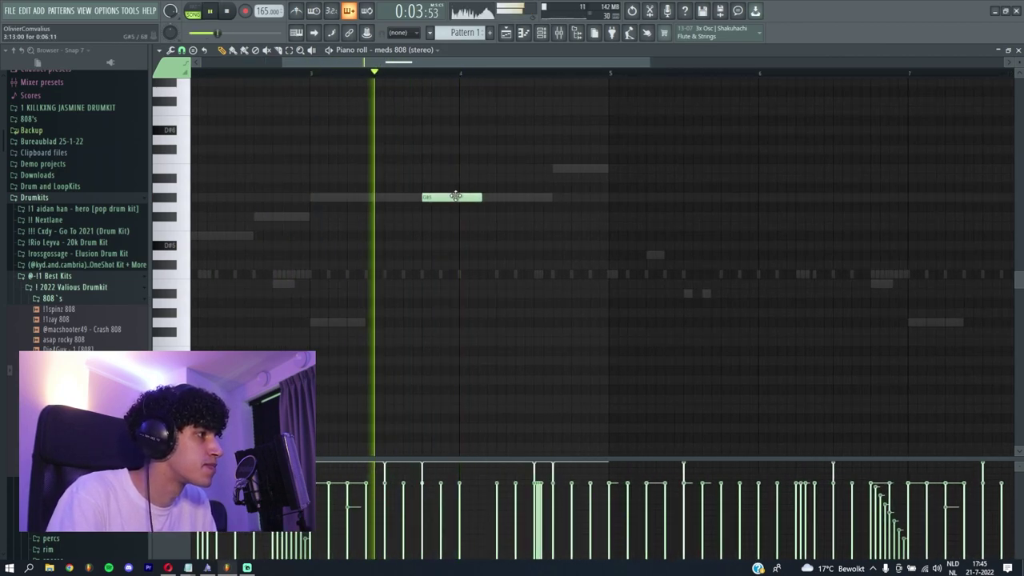
{"action": "left_click_drag", "start_coordinate": [462, 197], "coordinate": [482, 198]}
{"action": "key", "text": "space"}
{"action": "left_click", "coordinate": [506, 198]}
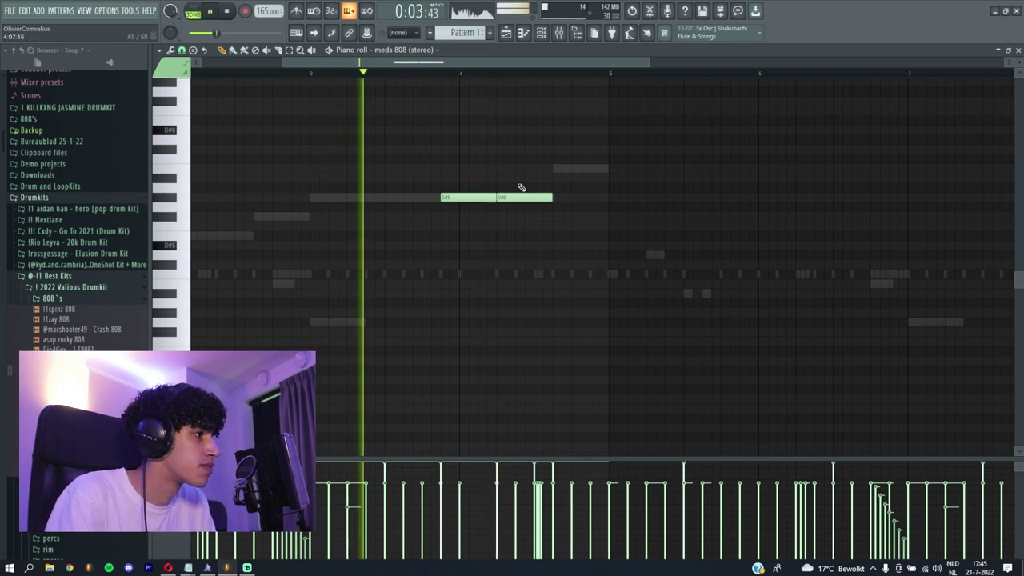
Step: Shorten the +internet money 808's G#5 note in bar 3 so it ends where the meds 808 notes start
{"action": "scroll", "coordinate": [525, 187], "scroll_direction": "down", "scroll_amount": 2, "text": "ctrl"}
{"action": "double_click", "coordinate": [444, 198]}
{"action": "left_click_drag", "start_coordinate": [443, 199], "coordinate": [387, 198]}
Step: Make the meds 808 louder in its sampler settings and set it to cut itself
{"action": "left_click", "coordinate": [540, 35]}
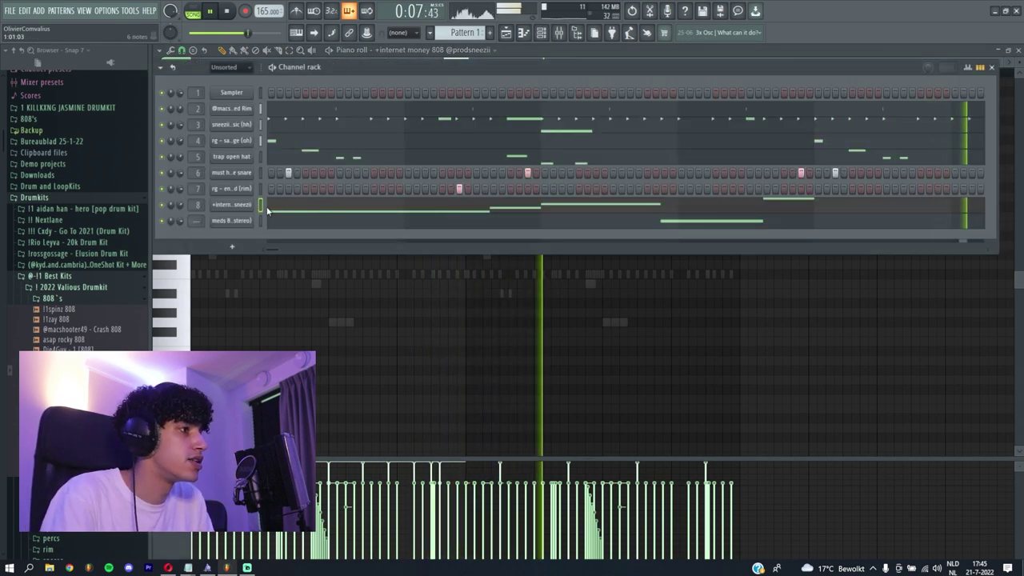
{"action": "left_click", "coordinate": [231, 156]}
{"action": "key", "text": "space"}
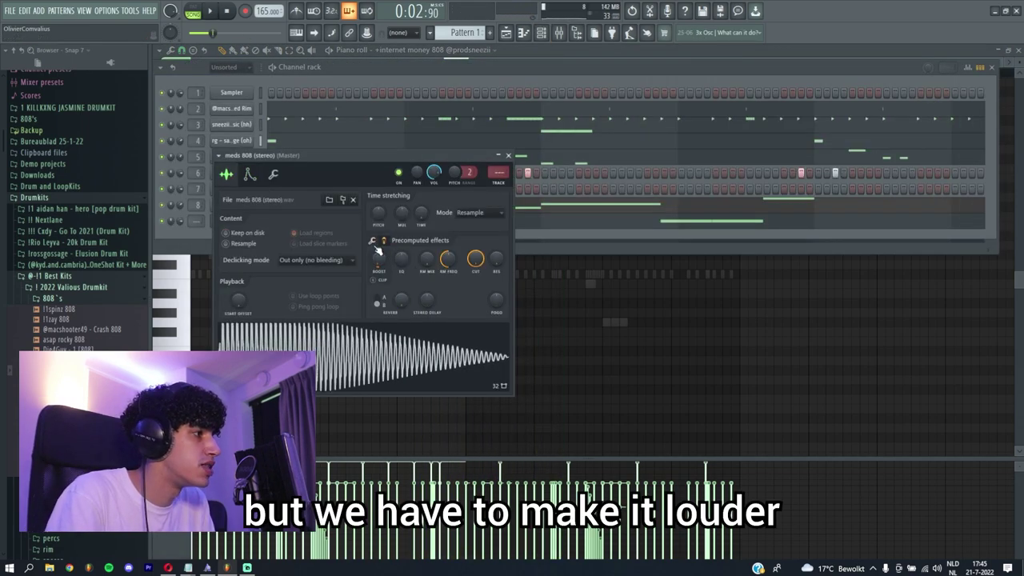
Step: Select bars 1 to 4 of the +internet money 808 notes and duplicate them into bars 5 to 8
{"action": "key", "text": "F6"}
{"action": "key", "text": "F6"}
{"action": "left_click_drag", "start_coordinate": [467, 73], "coordinate": [192, 74]}
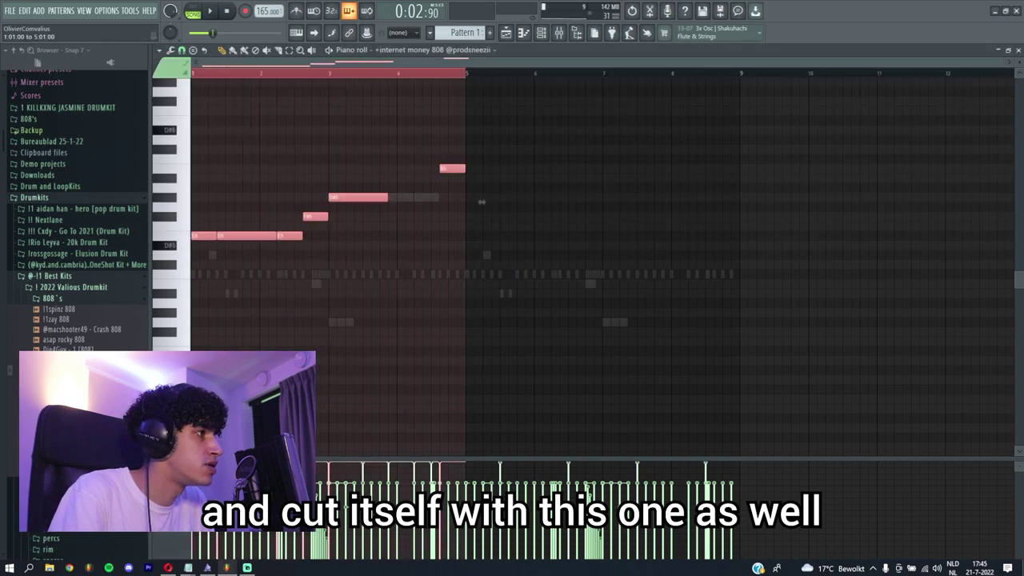
Step: Try a G#5 note on step 5 of bar 8 in the meds 808's piano roll
{"action": "key", "text": "F6"}
{"action": "left_click", "coordinate": [344, 220]}
{"action": "left_click", "coordinate": [697, 196]}
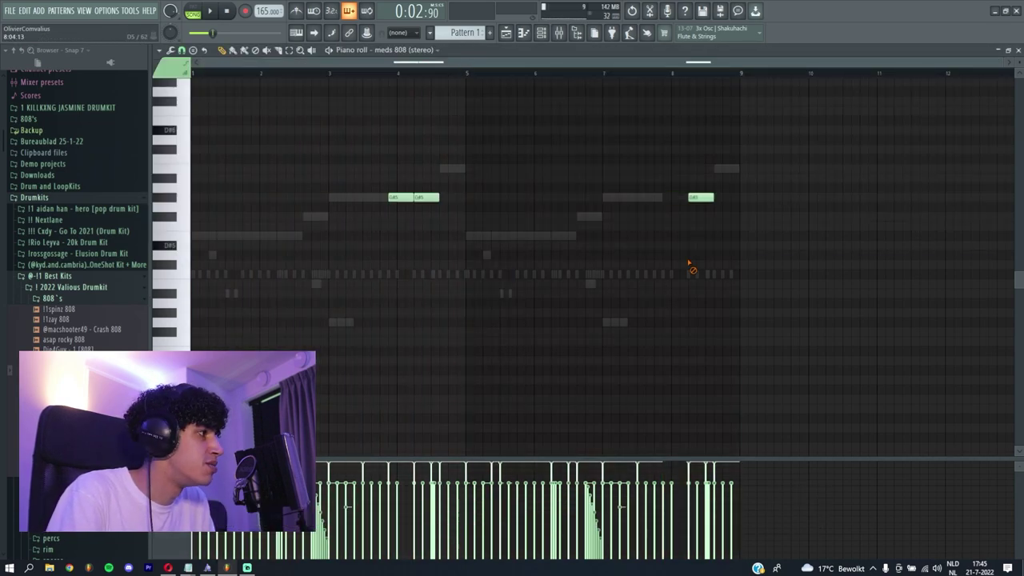
Step: Add the reD 808 as a new channel, and draw G#5 notes on step 15 of bar 7 and step 5 of bar 8
{"action": "key", "text": "F6"}
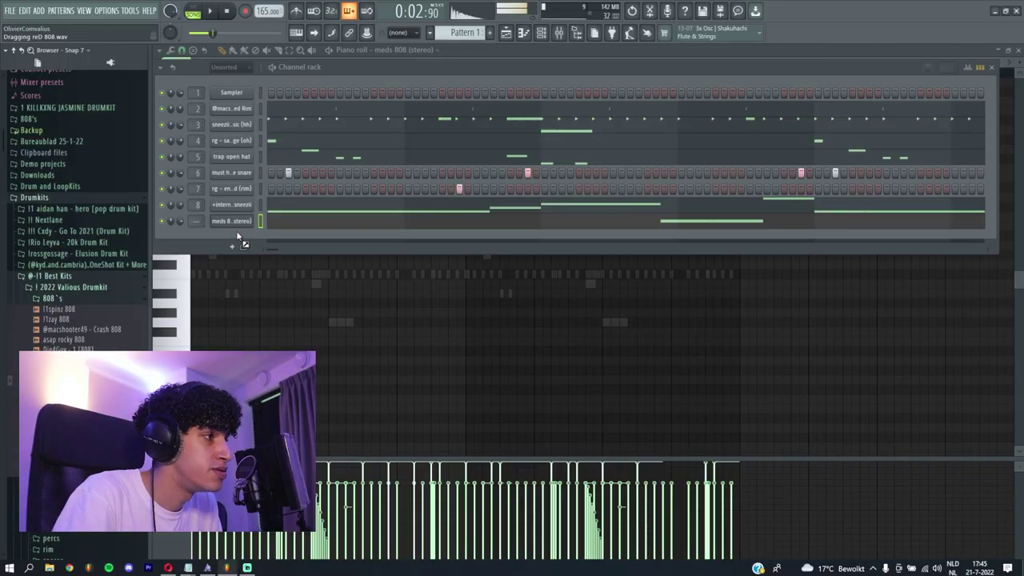
{"action": "left_click_drag", "start_coordinate": [236, 230], "coordinate": [242, 232]}
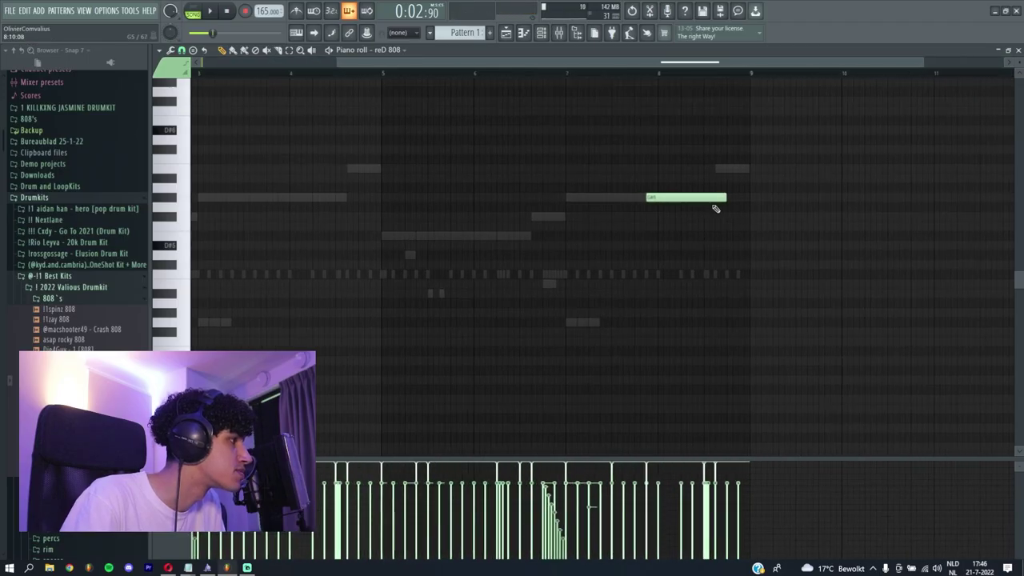
{"action": "left_click_drag", "start_coordinate": [715, 205], "coordinate": [686, 202]}
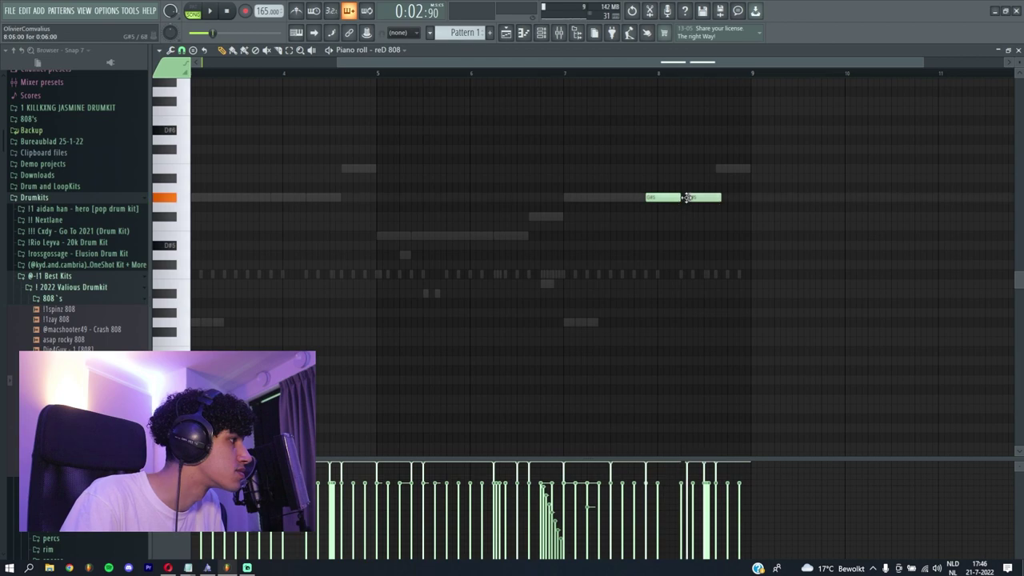
Step: Set the reD 808 channel to cut itself
{"action": "left_click", "coordinate": [541, 32]}
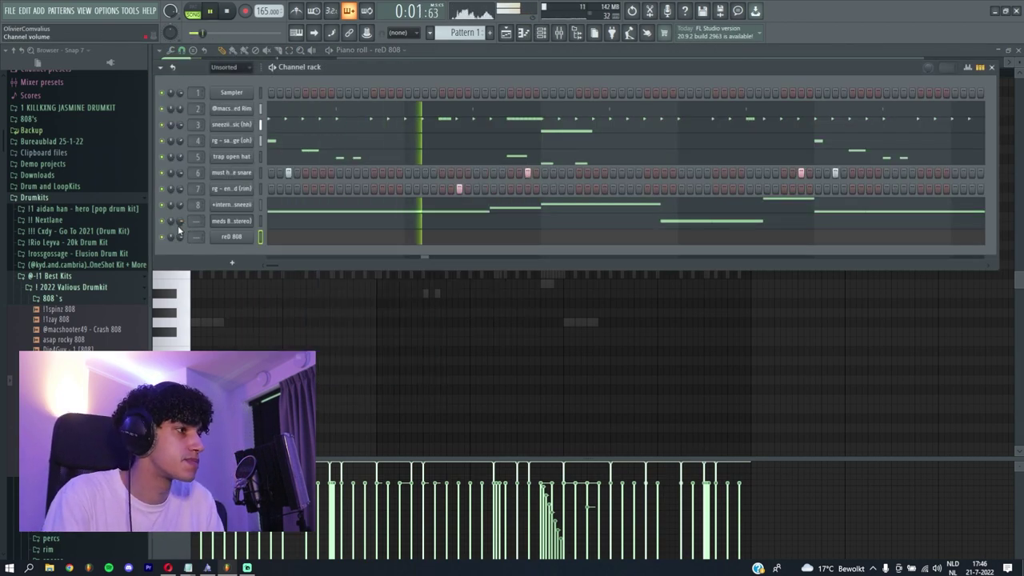
{"action": "right_click", "coordinate": [210, 232]}
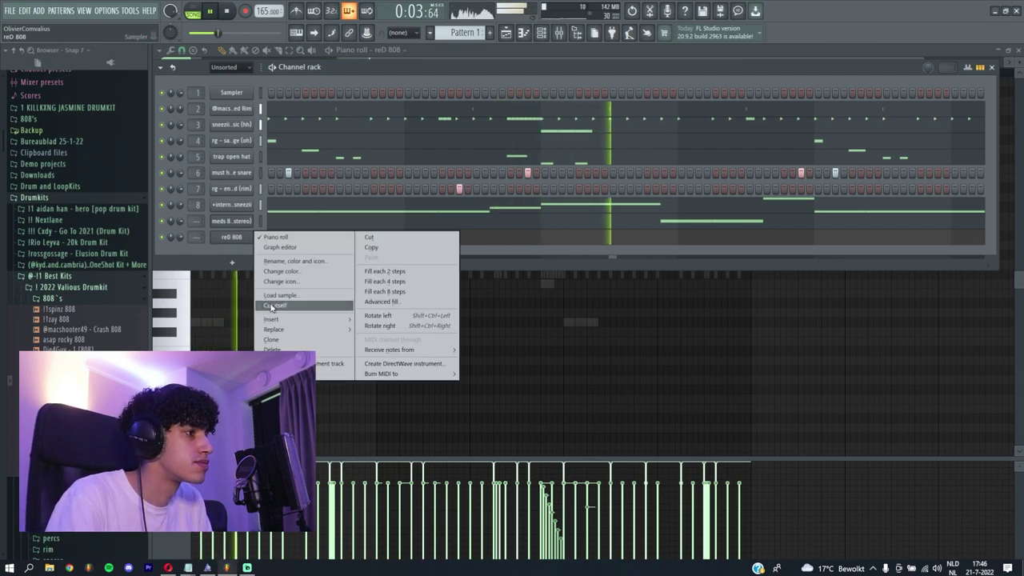
{"action": "left_click", "coordinate": [239, 260]}
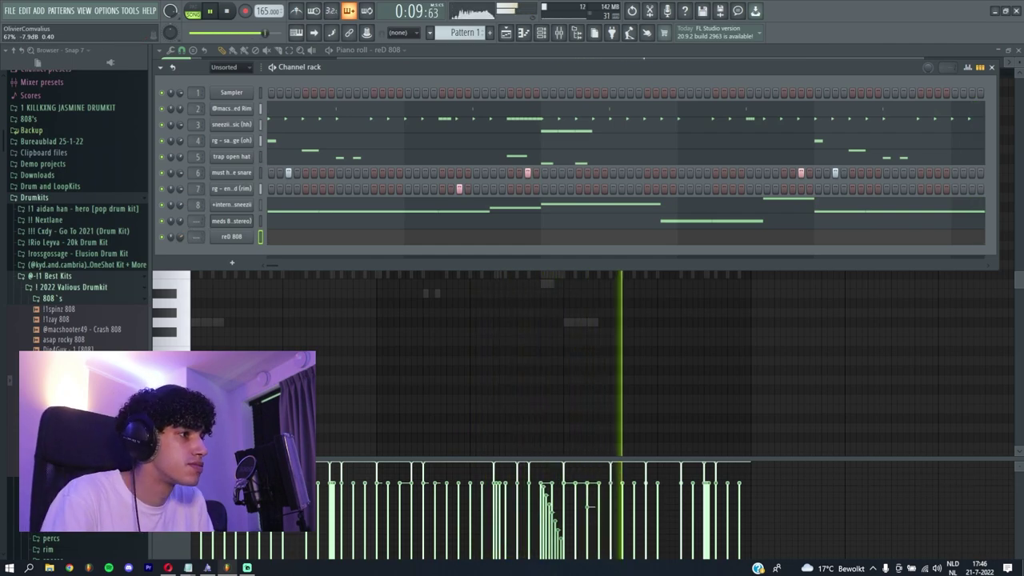
Step: Lower the last 808 note of bar 8 to B4 and move it from the +internet money 808 to the reD 808
{"action": "left_click", "coordinate": [317, 311]}
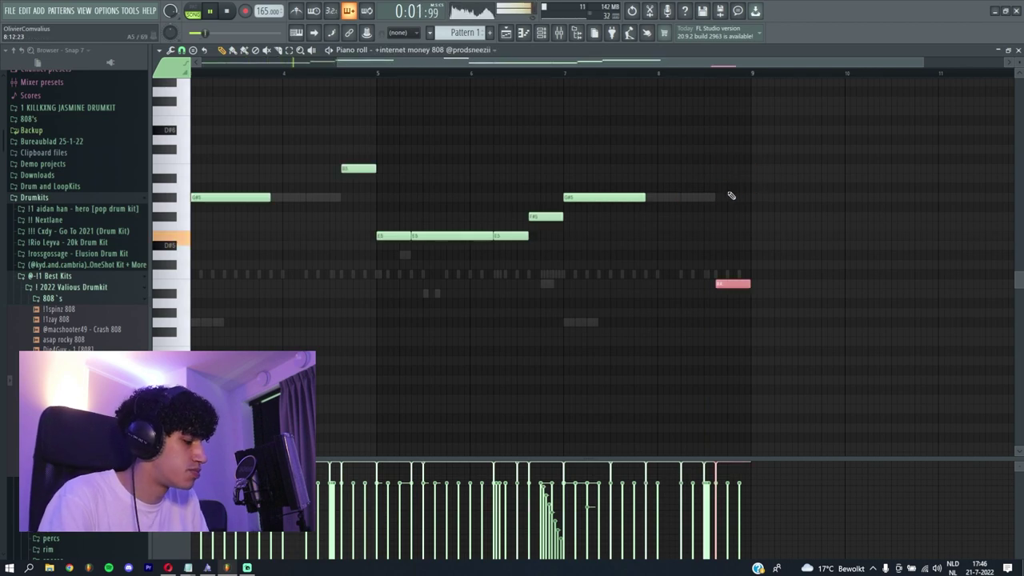
{"action": "double_click", "coordinate": [707, 197]}
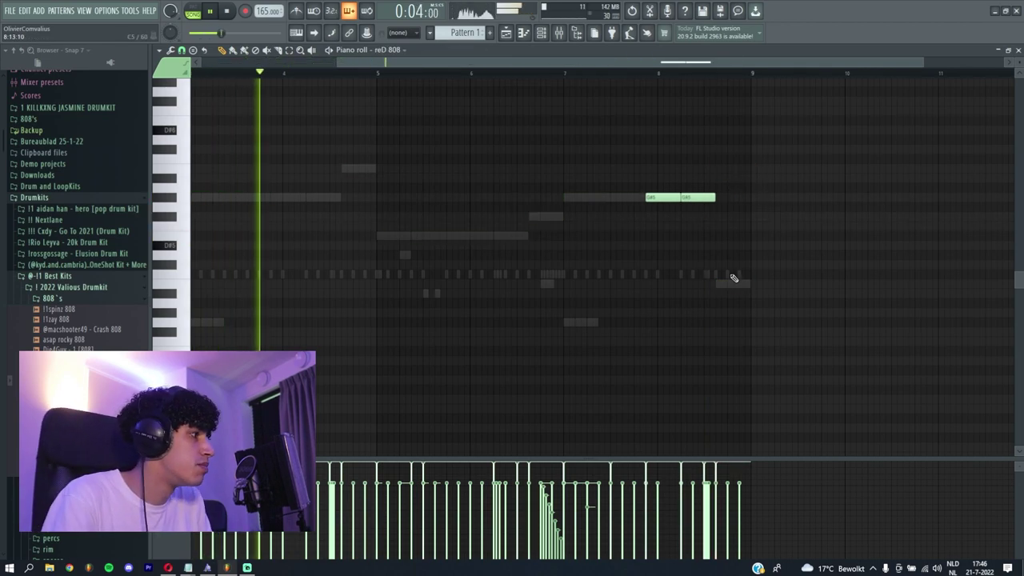
{"action": "key", "text": "F6"}
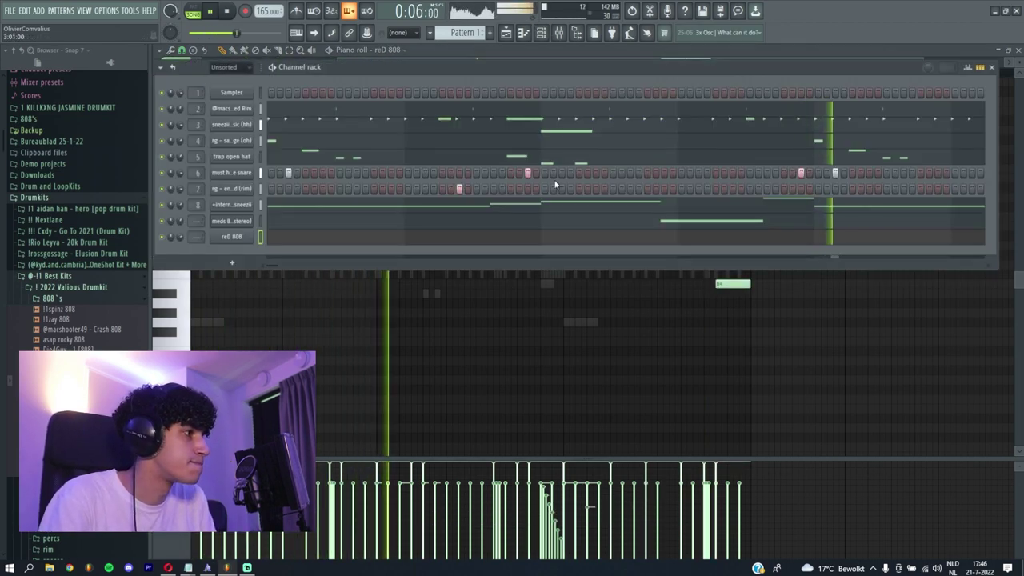
{"action": "left_click", "coordinate": [655, 214]}
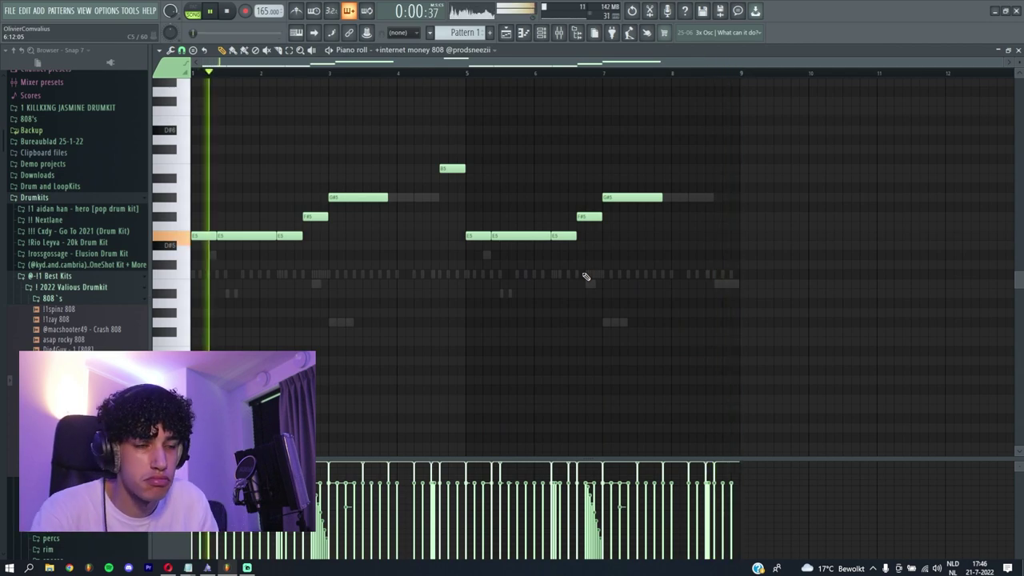
Step: Unmute the track 4 synth clip in the playlist and split Pattern 1 by channel
{"action": "left_click", "coordinate": [523, 32]}
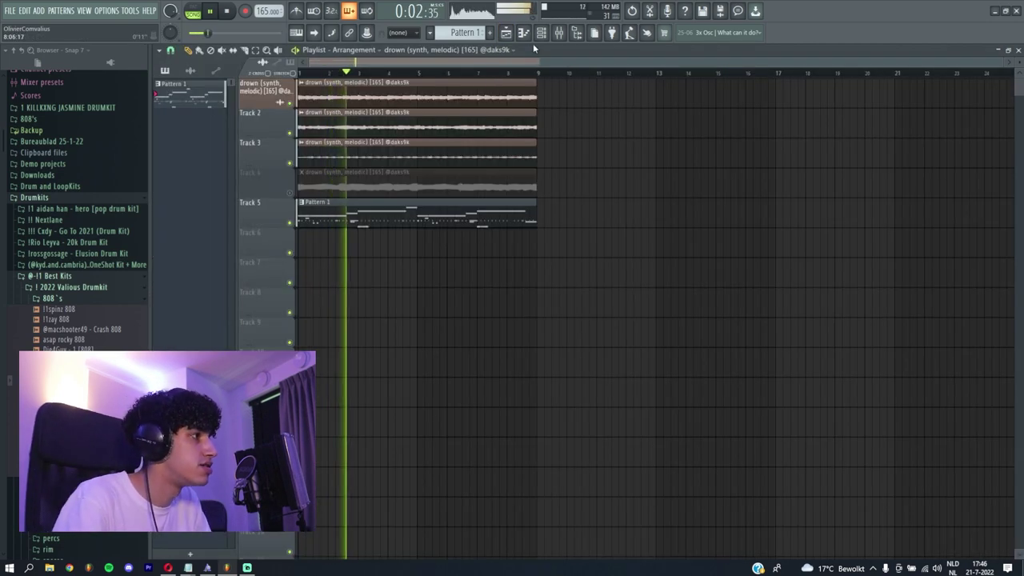
{"action": "key", "text": "F6"}
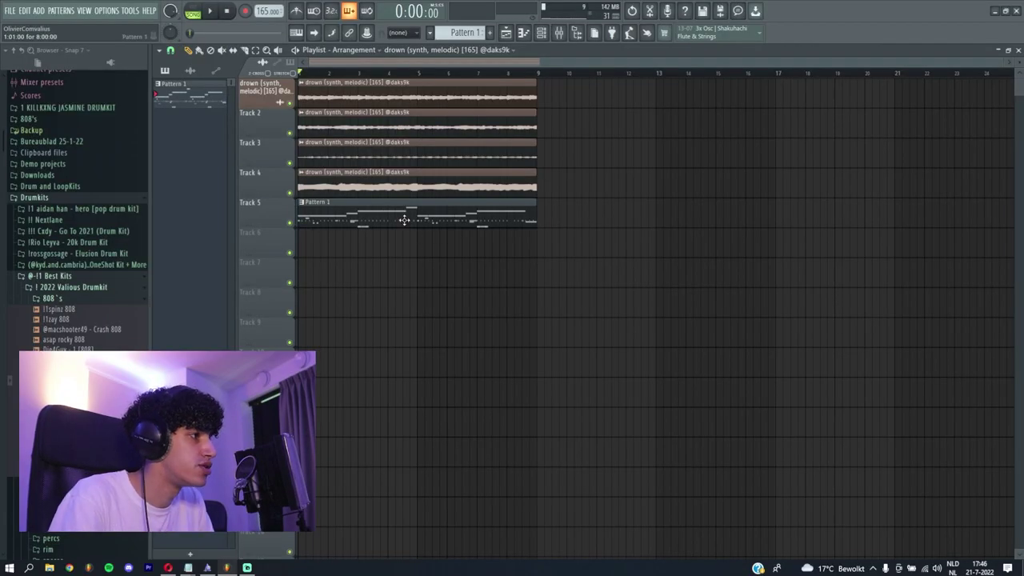
{"action": "left_click", "coordinate": [301, 202]}
{"action": "left_click", "coordinate": [239, 257]}
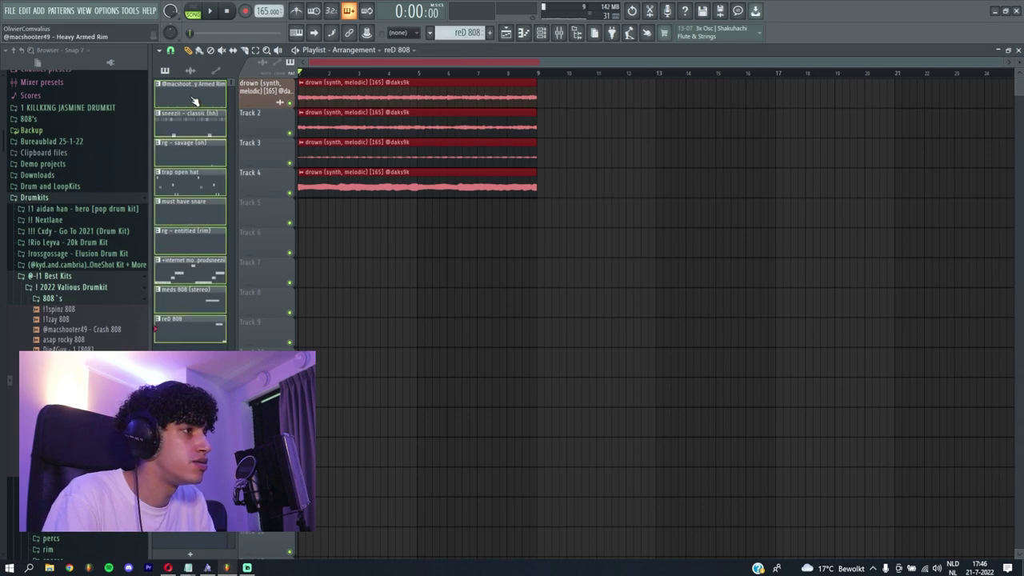
Step: Duplicate the synth and split pattern clips through bar 32, keeping only the track 1 melody in the first eight bars
{"action": "key", "text": "ctrl+b"}
{"action": "key", "text": "ctrl+b"}
{"action": "key", "text": "ctrl+b"}
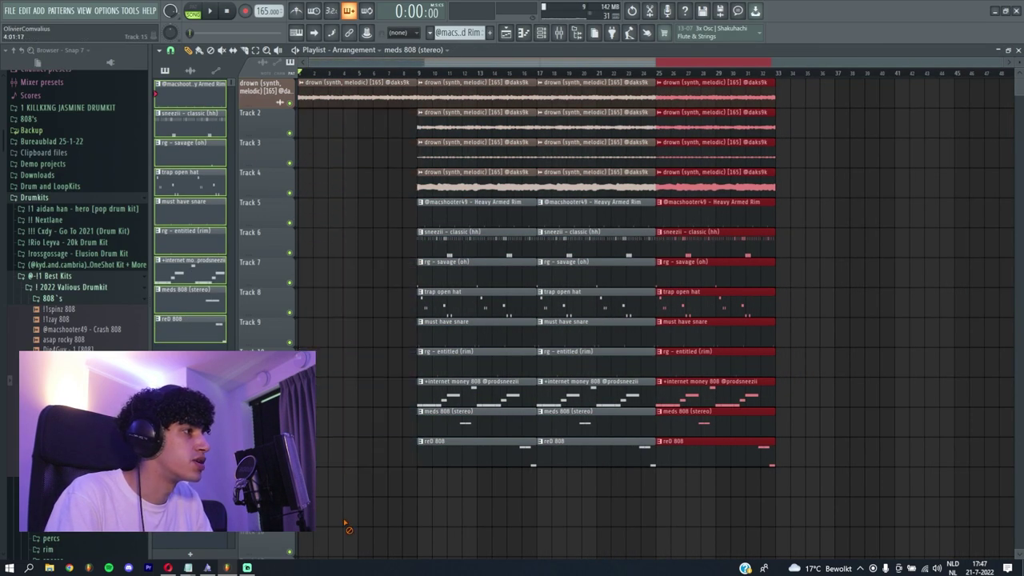
{"action": "scroll", "coordinate": [303, 213], "scroll_direction": "up", "scroll_amount": 5}
{"action": "scroll", "coordinate": [651, 147], "scroll_direction": "down", "scroll_amount": 5}
Step: Play the arrangement and remove the track 2 synth clip and all three 808 clips from bars 9 to 16
{"action": "key", "text": "space"}
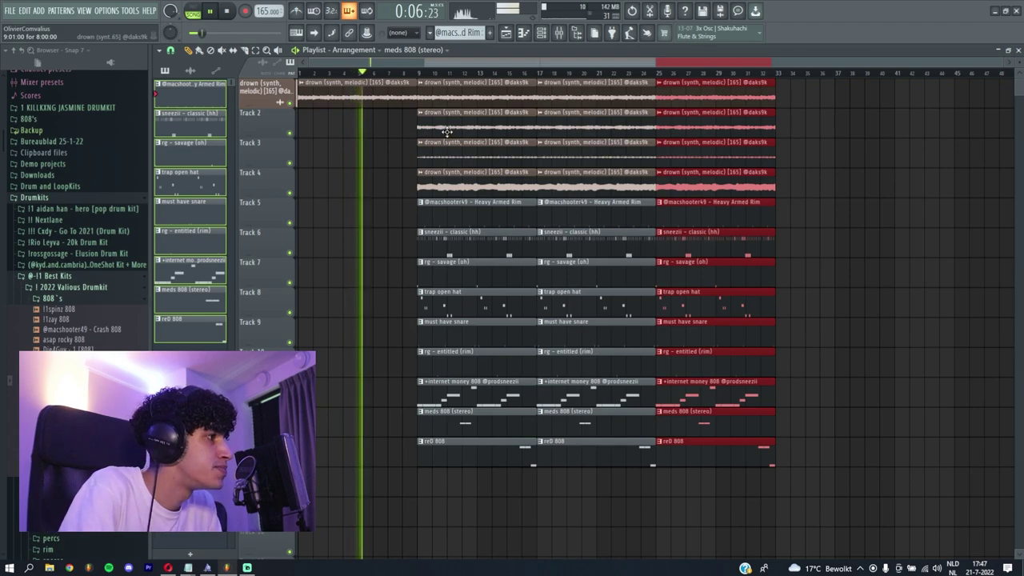
{"action": "right_click", "coordinate": [446, 131]}
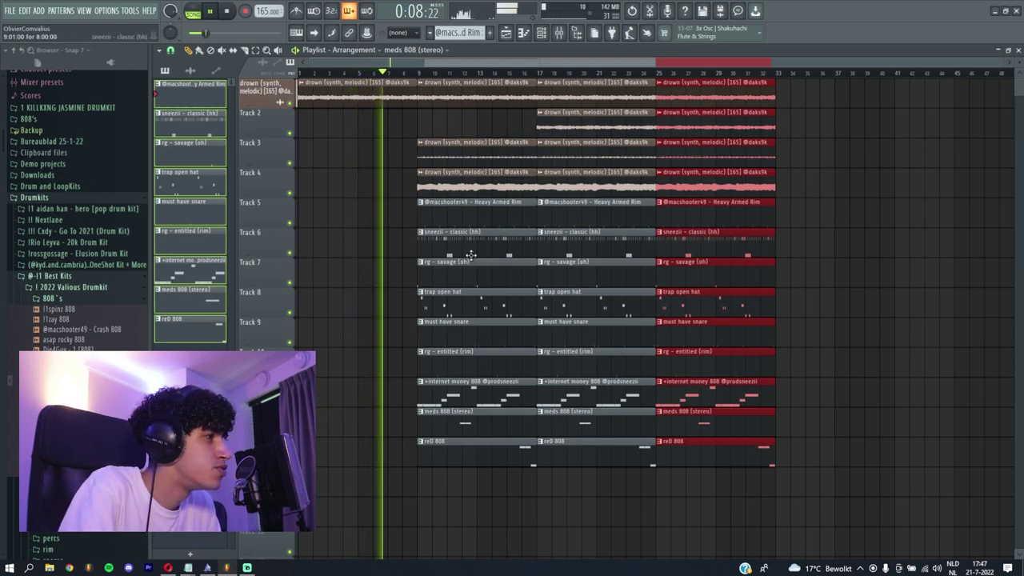
{"action": "right_click", "coordinate": [466, 444]}
{"action": "right_click", "coordinate": [466, 414]}
{"action": "right_click", "coordinate": [469, 384]}
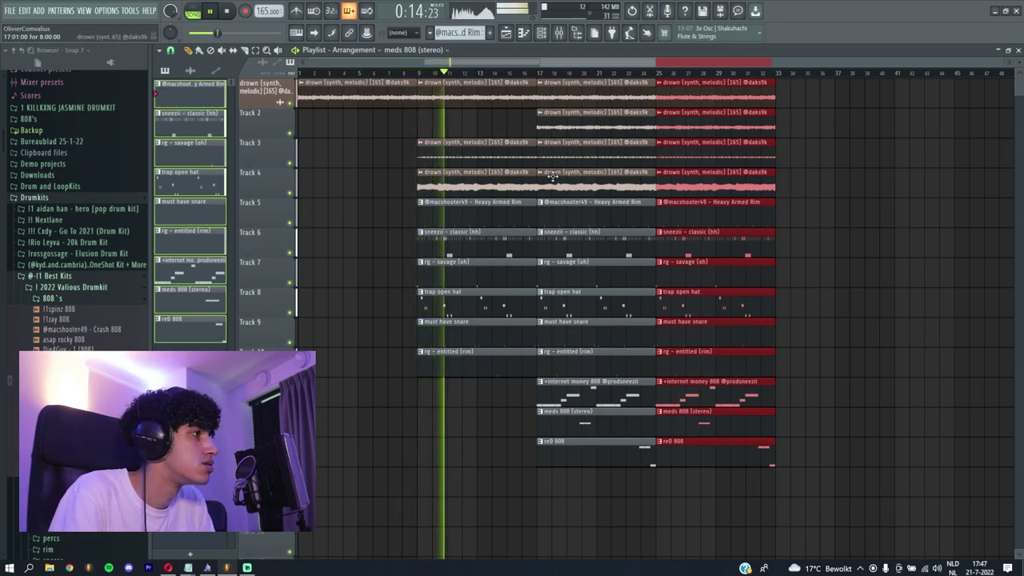
Step: Extend the arrangement through bar 48 with duplicated sections, and remove selected synth layers on tracks 2 to 4 between bars 17 and 40
{"action": "scroll", "coordinate": [534, 129], "scroll_direction": "up", "scroll_amount": 2}
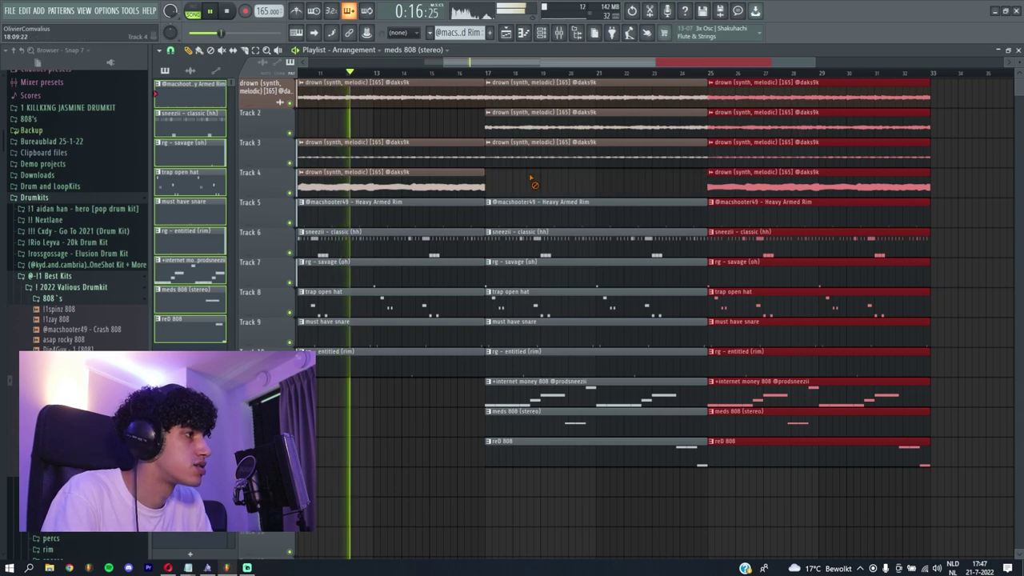
{"action": "scroll", "coordinate": [511, 256], "scroll_direction": "down", "scroll_amount": 2}
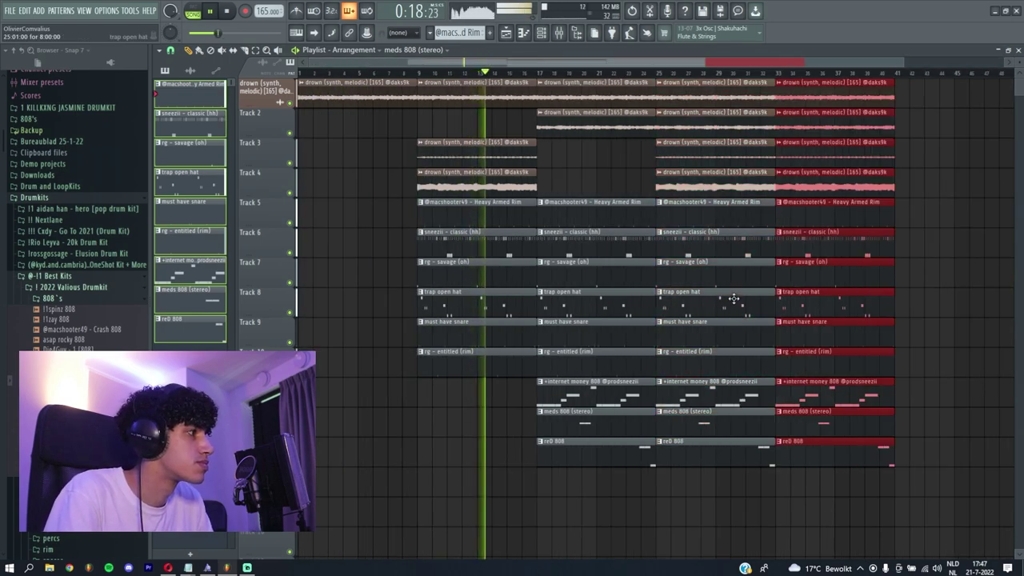
{"action": "scroll", "coordinate": [698, 161], "scroll_direction": "up", "scroll_amount": 2}
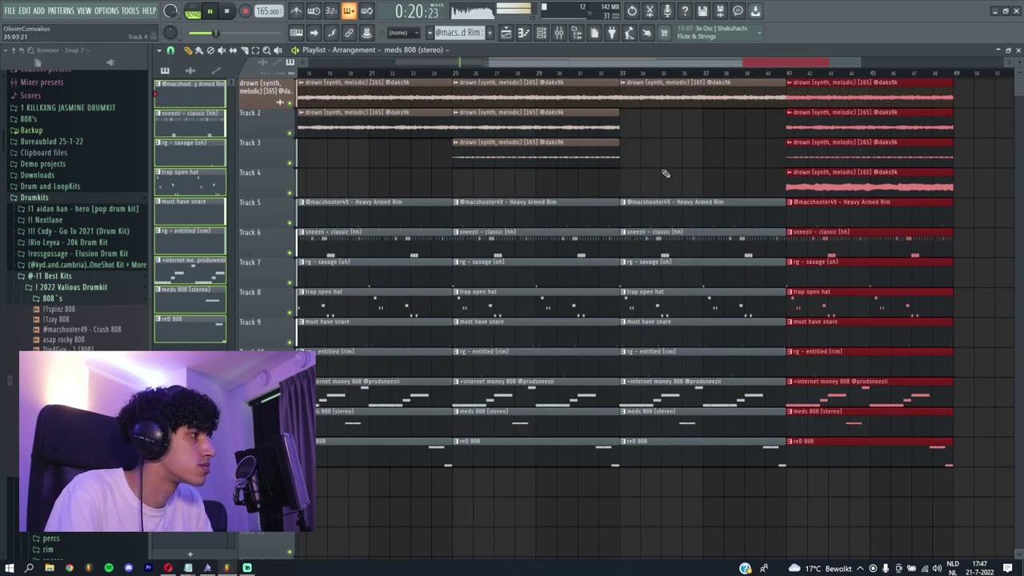
Step: Slice the drum clips half a bar before bar 17 and delete the cut-off ends
{"action": "scroll", "coordinate": [594, 172], "scroll_direction": "up", "scroll_amount": 3}
{"action": "left_click_drag", "start_coordinate": [517, 235], "coordinate": [525, 326]}
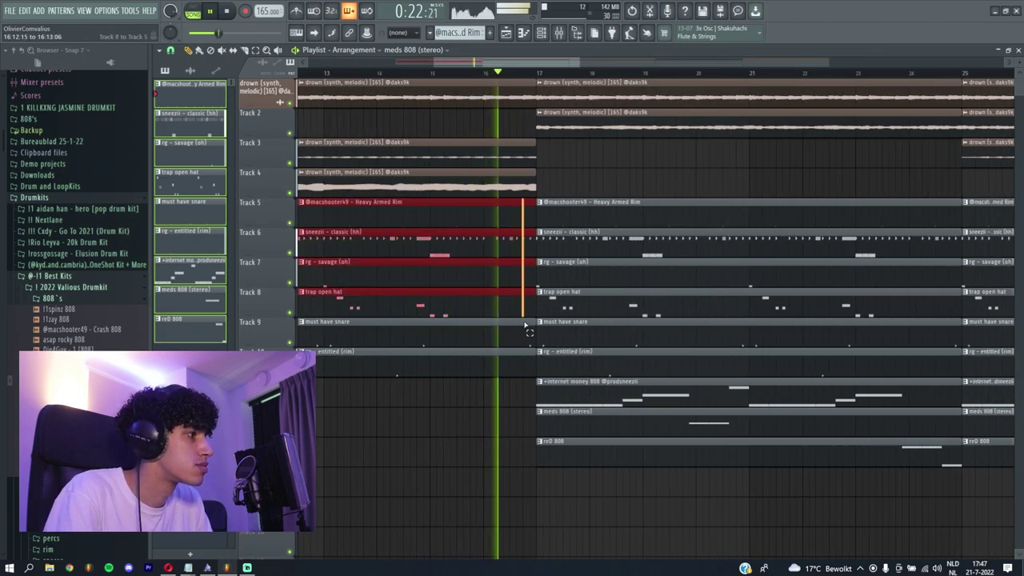
{"action": "left_click", "coordinate": [511, 361]}
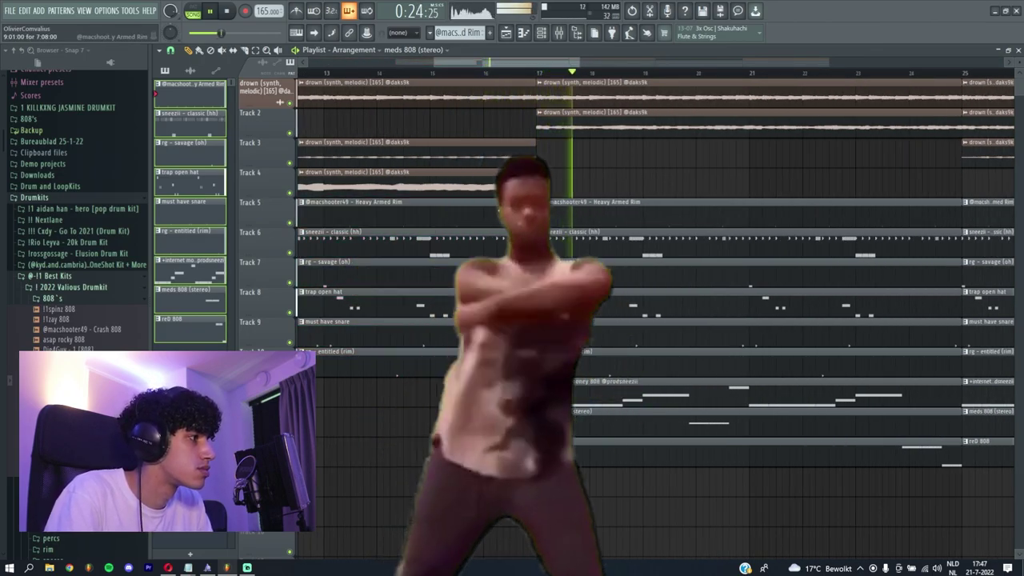
Step: Lower the volume of the hi-hat's mixer insert 3 to 92% (-1.8 dB) and return to the playlist
{"action": "scroll", "coordinate": [508, 211], "scroll_direction": "down", "scroll_amount": 3}
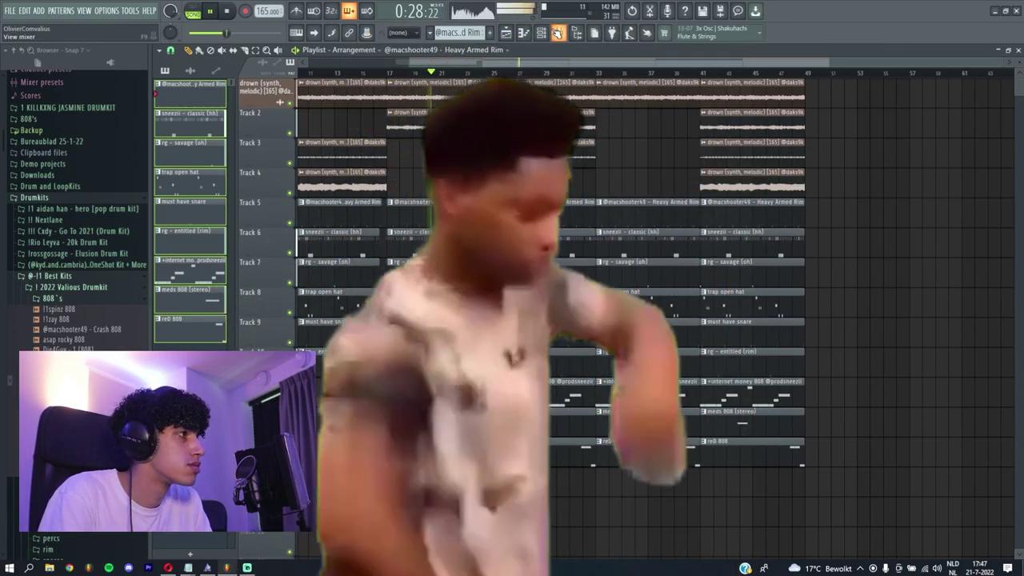
{"action": "key", "text": "F9"}
{"action": "left_click", "coordinate": [262, 276]}
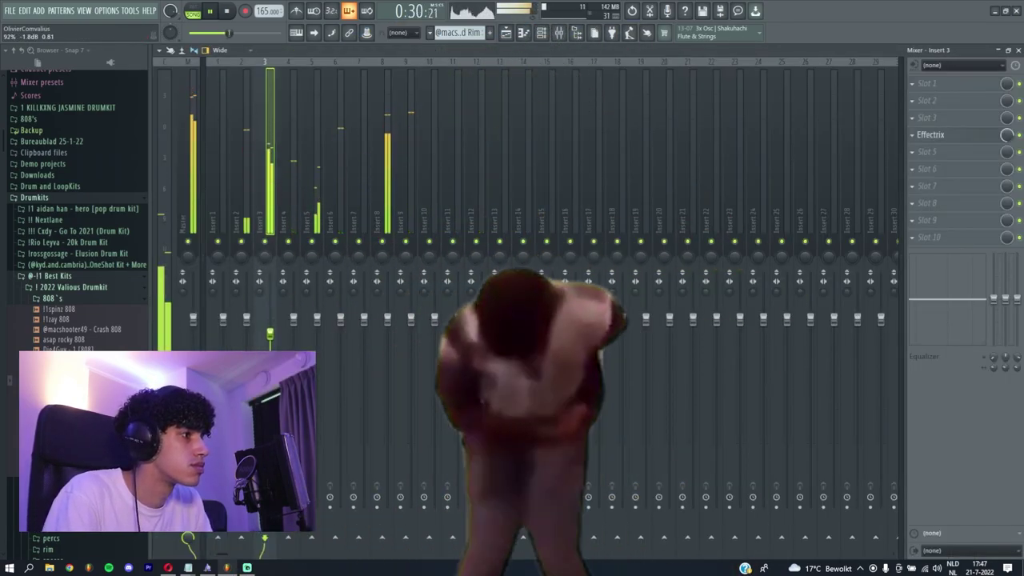
{"action": "left_click", "coordinate": [506, 33]}
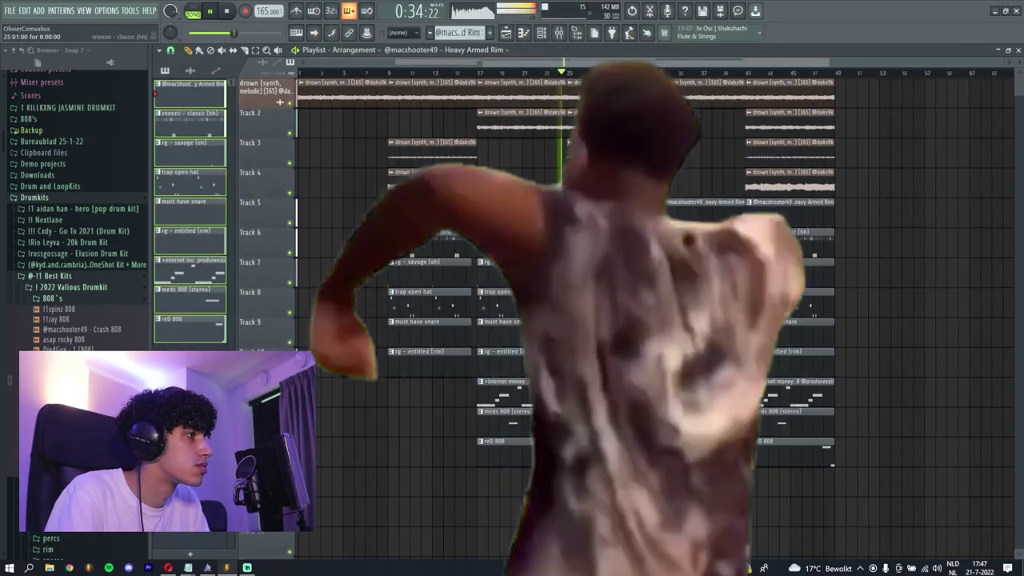
Step: Thin out bars 33 to 40 by removing the snare, meds 808 and reD 808 clips and delaying the Heavy Armed Rim and internet money 808 starts
{"action": "scroll", "coordinate": [690, 240], "scroll_direction": "up", "scroll_amount": 3}
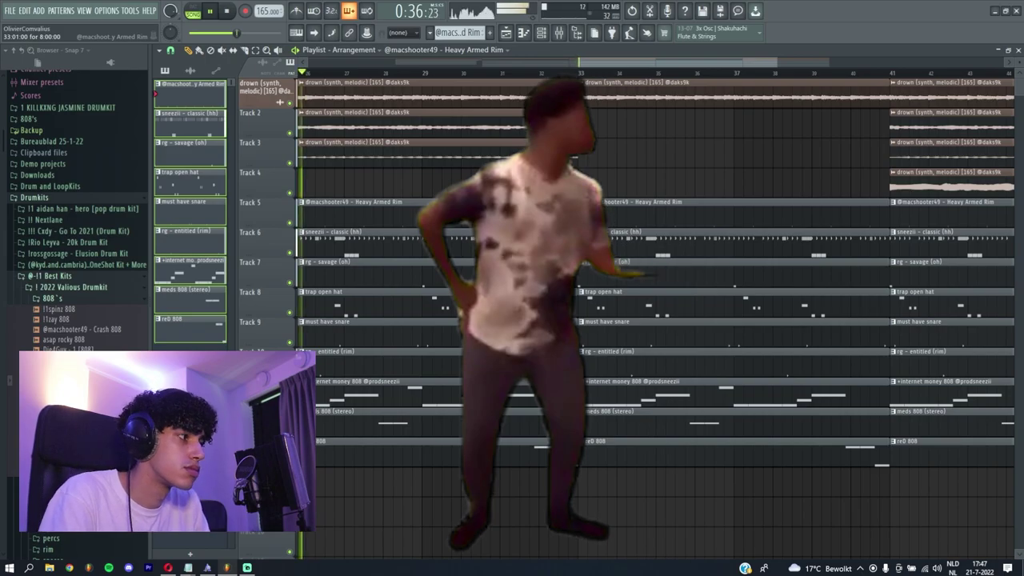
{"action": "scroll", "coordinate": [655, 280], "scroll_direction": "down", "scroll_amount": 2}
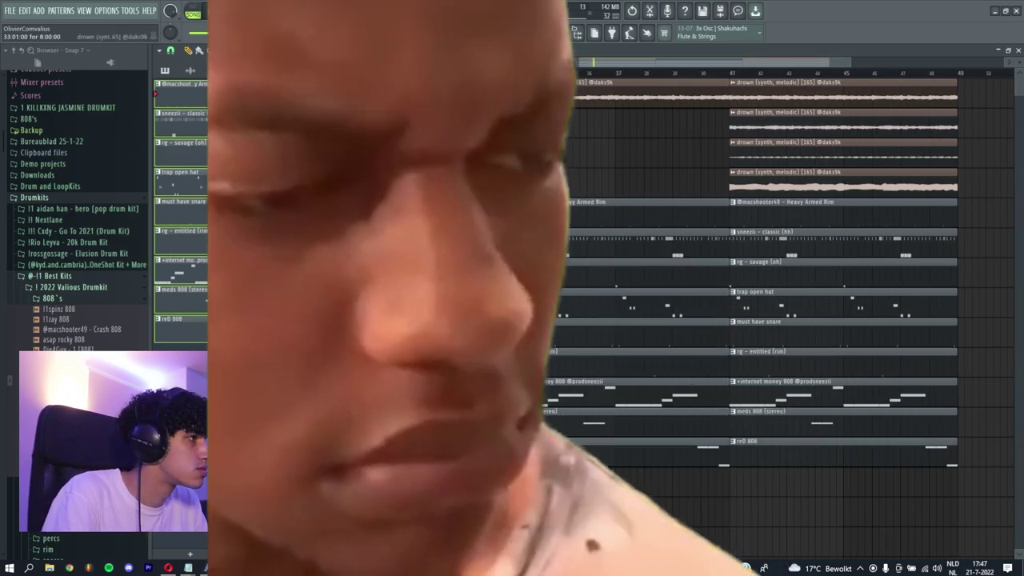
{"action": "scroll", "coordinate": [526, 280], "scroll_direction": "up", "scroll_amount": 1}
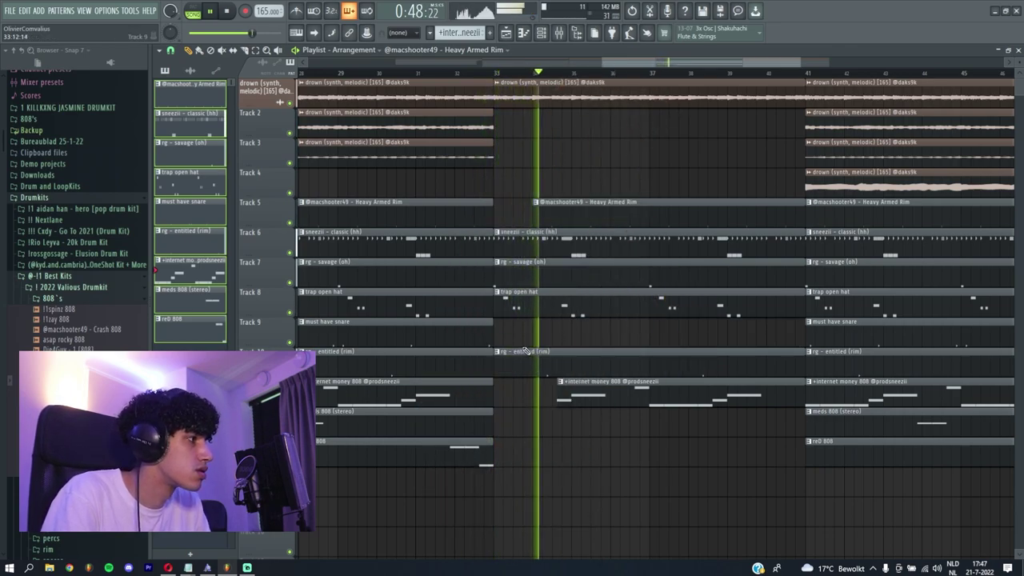
{"action": "scroll", "coordinate": [533, 356], "scroll_direction": "down", "scroll_amount": 3}
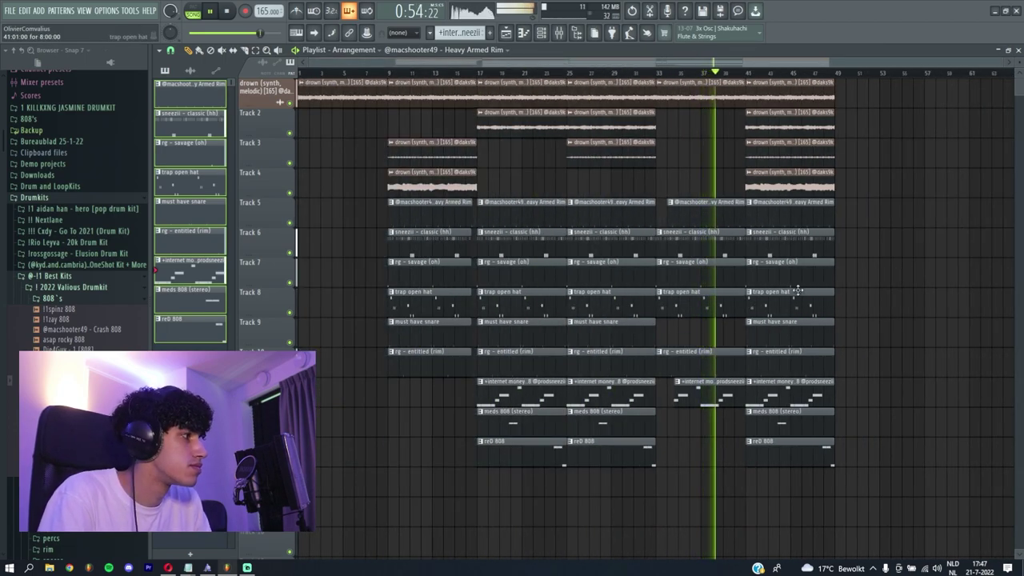
Step: Delete the track 4 synth clip in bars 41 to 48 and make the track 2 synth clip there unique
{"action": "right_click", "coordinate": [787, 190]}
{"action": "left_click", "coordinate": [749, 113]}
{"action": "left_click", "coordinate": [904, 144]}
{"action": "scroll", "coordinate": [697, 118], "scroll_direction": "up", "scroll_amount": 3}
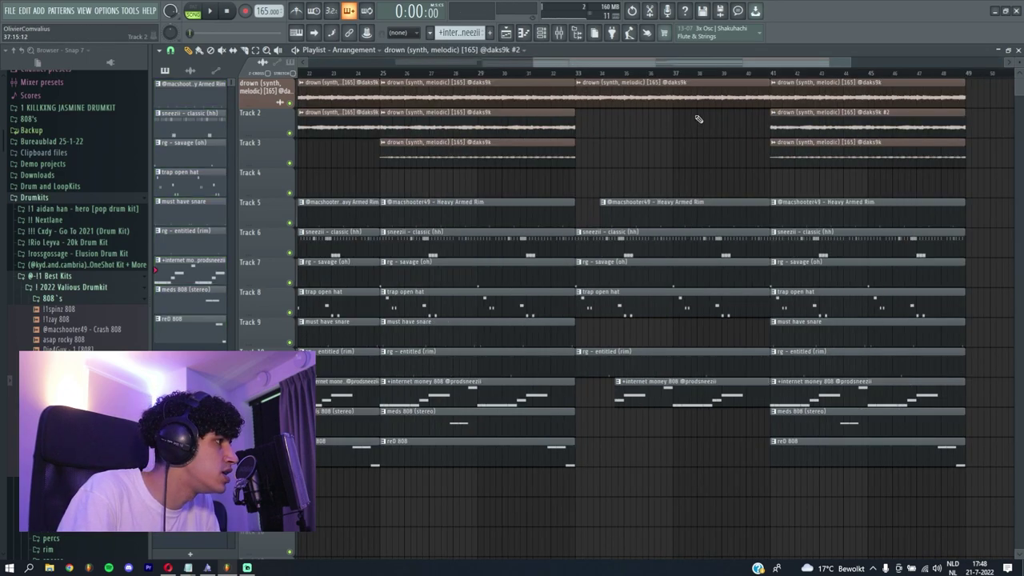
Step: Change the time-stretching pitch of the unique synth sample on track 2 and play from bar 41
{"action": "double_click", "coordinate": [860, 131]}
{"action": "left_click_drag", "start_coordinate": [406, 240], "coordinate": [417, 246]}
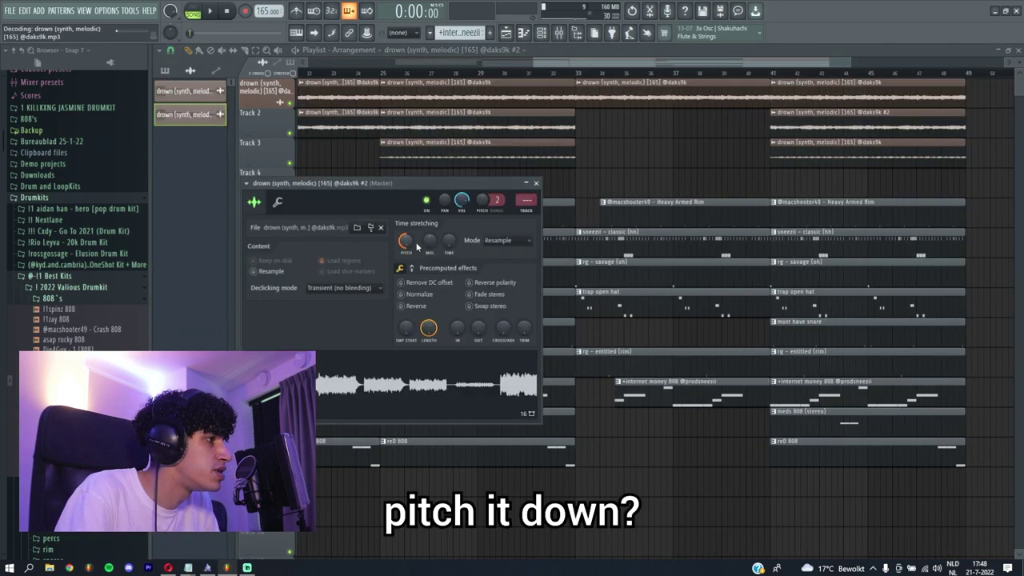
{"action": "left_click", "coordinate": [770, 74]}
{"action": "key", "text": "space"}
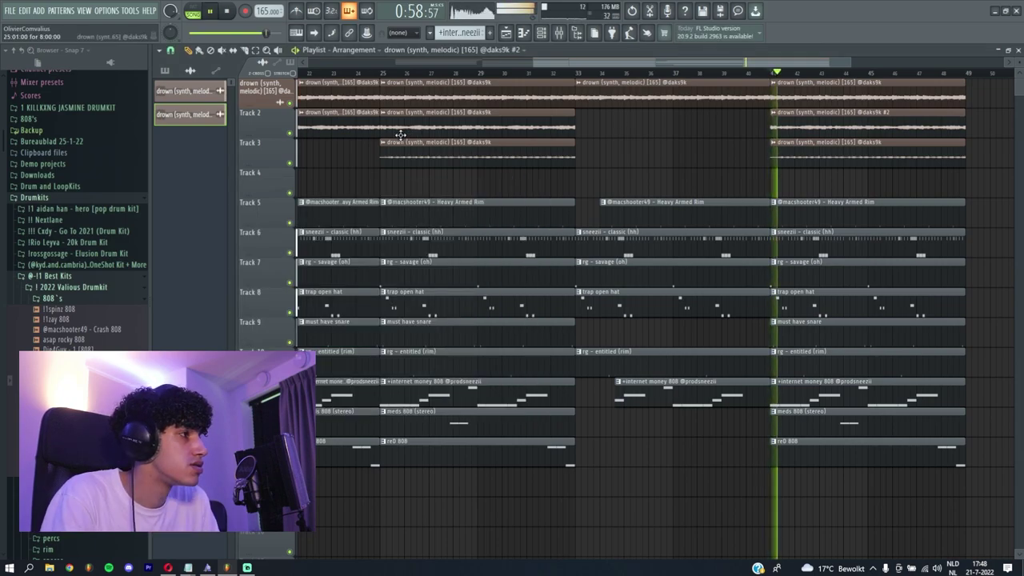
Step: Set the unique synth sample's stretch mode to Auto and route it to mixer insert 11
{"action": "double_click", "coordinate": [800, 123]}
{"action": "key", "text": "space"}
{"action": "key", "text": "F9"}
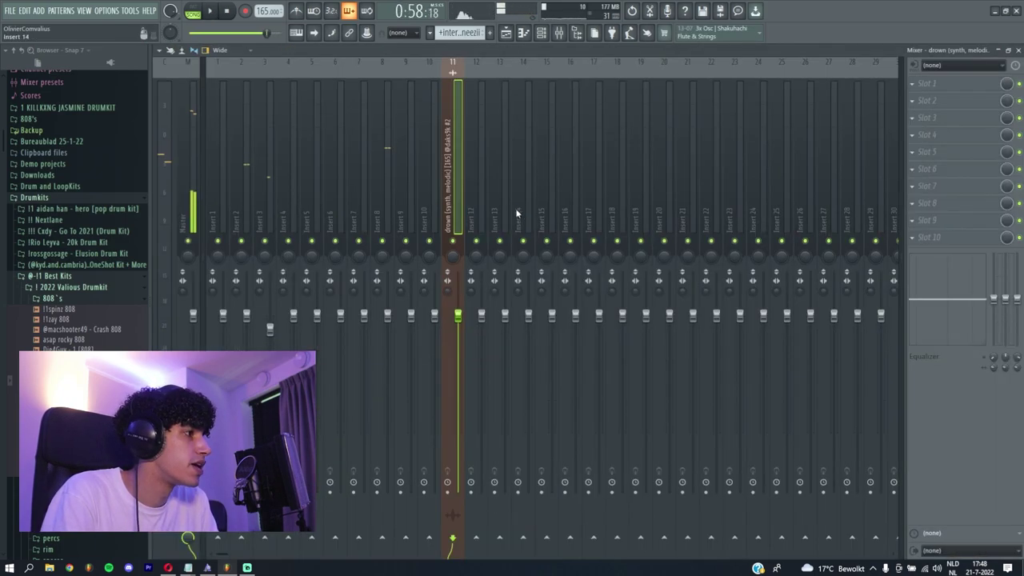
Step: Load Pro-Q 3 into slot 6 of insert 11, adjust its EQ curve and audition the synth
{"action": "left_click", "coordinate": [944, 171]}
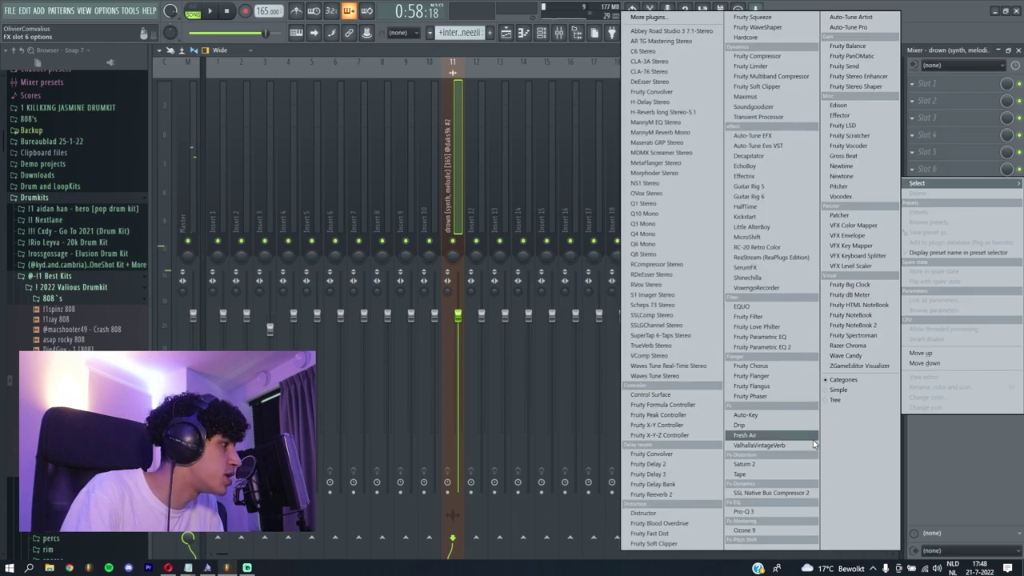
{"action": "left_click", "coordinate": [760, 511]}
{"action": "left_click_drag", "start_coordinate": [321, 306], "coordinate": [415, 315]}
{"action": "left_click", "coordinate": [339, 361]}
{"action": "key", "text": "space"}
{"action": "left_click", "coordinate": [929, 169]}
{"action": "left_click", "coordinate": [924, 189]}
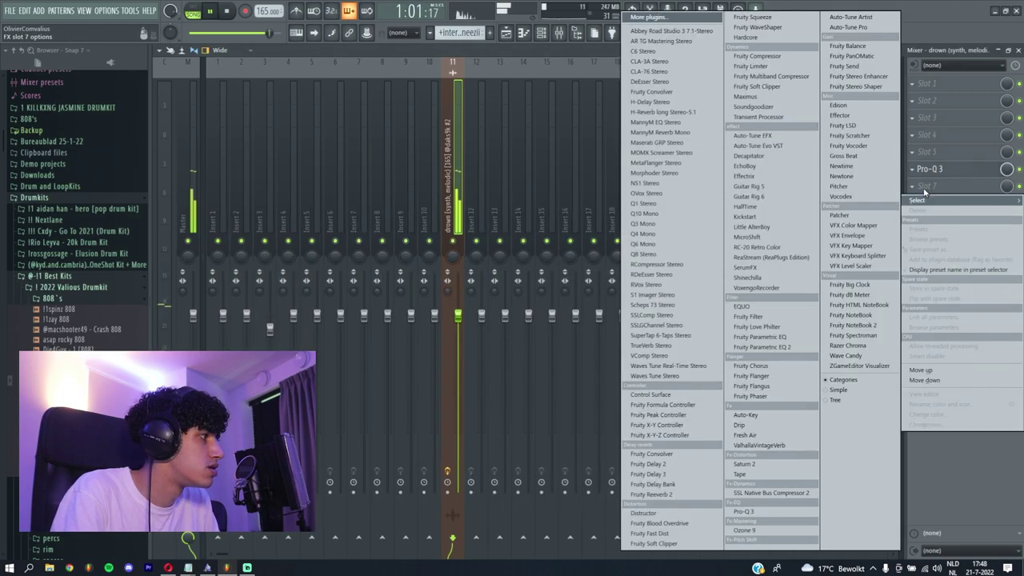
{"action": "key", "text": "Escape"}
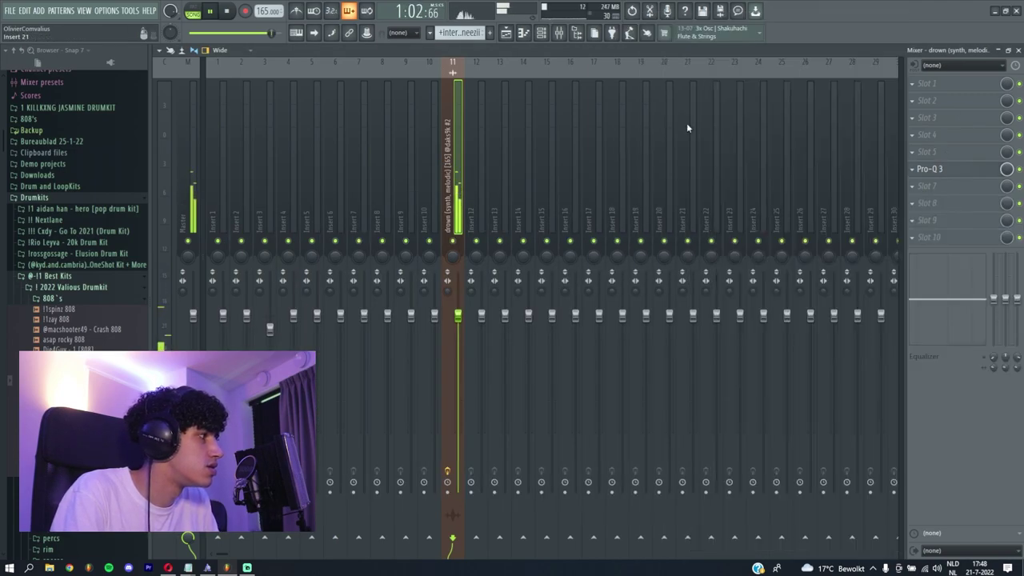
Step: Copy the bars 9 to 16 section to bars 49 to 56 and the bars 17 to 32 section to bars 57 to 72
{"action": "left_click", "coordinate": [521, 33]}
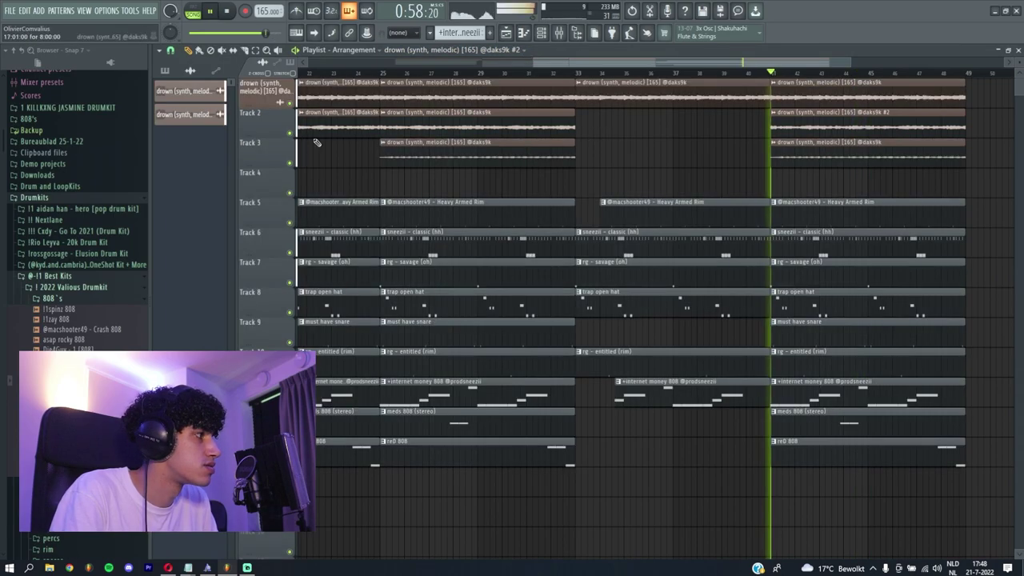
{"action": "scroll", "coordinate": [491, 204], "scroll_direction": "down", "scroll_amount": 3}
{"action": "left_click_drag", "start_coordinate": [456, 399], "coordinate": [400, 74]}
{"action": "left_click_drag", "start_coordinate": [415, 148], "coordinate": [862, 132]}
{"action": "scroll", "coordinate": [862, 132], "scroll_direction": "down", "scroll_amount": 1}
{"action": "left_click_drag", "start_coordinate": [617, 472], "coordinate": [878, 114]}
{"action": "key", "text": "space"}
Step: Solo the unique synth sample's mixer insert 11, lower its volume and listen to it
{"action": "scroll", "coordinate": [878, 115], "scroll_direction": "up", "scroll_amount": 3}
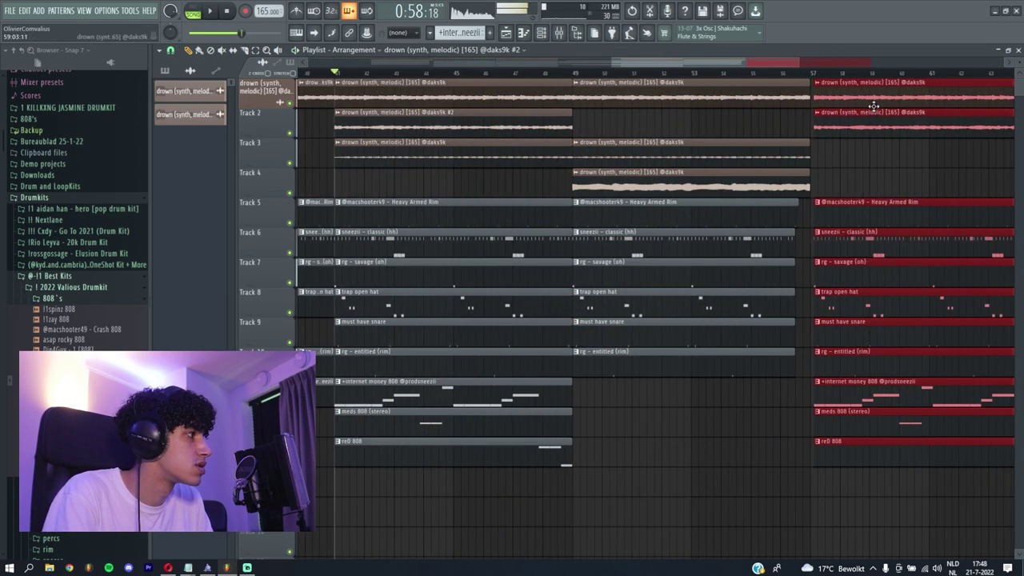
{"action": "double_click", "coordinate": [436, 119]}
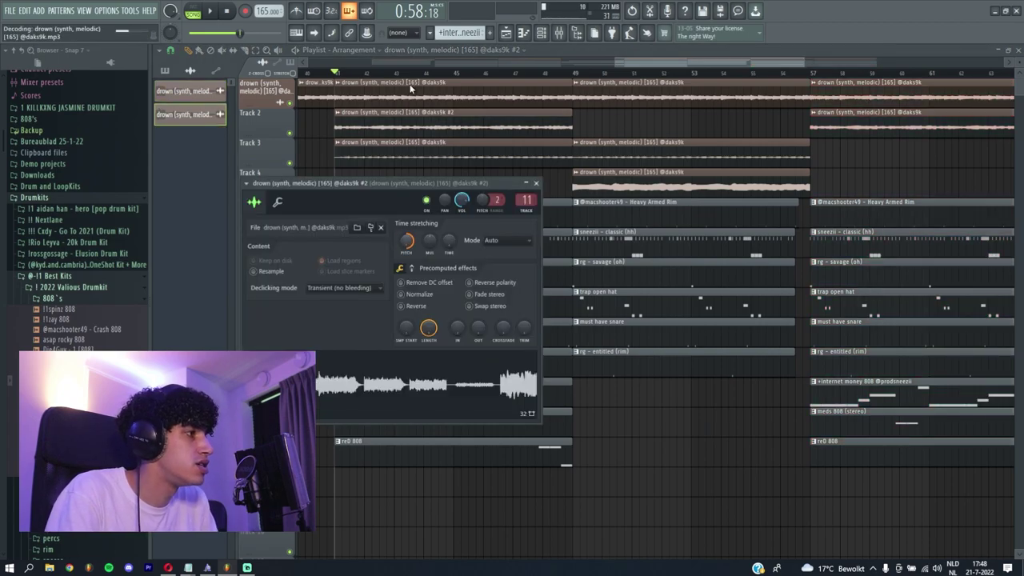
{"action": "left_click", "coordinate": [559, 32]}
{"action": "right_click", "coordinate": [452, 241]}
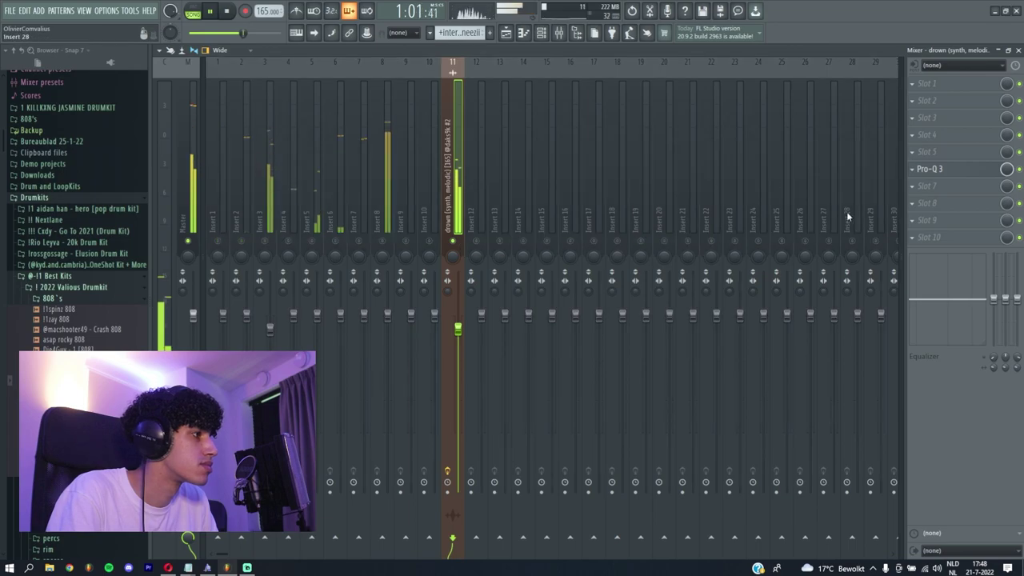
{"action": "key", "text": "space"}
Step: Load Effectrix into slot 7 of insert 11, apply Reverse across all 32 steps at 1/8 tempo, and raise the insert's volume
{"action": "left_click", "coordinate": [932, 194]}
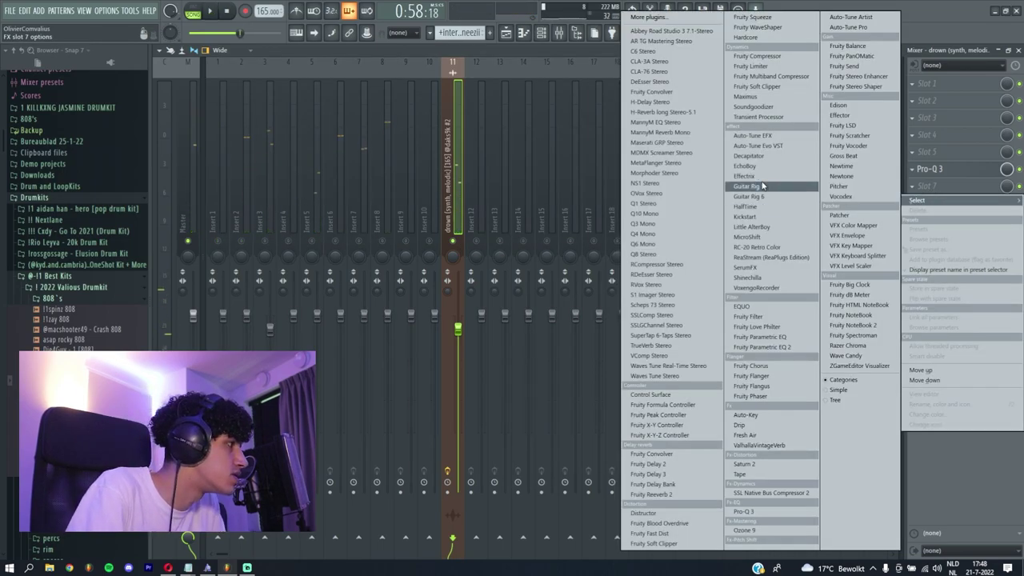
{"action": "left_click", "coordinate": [747, 176]}
{"action": "left_click", "coordinate": [295, 272]}
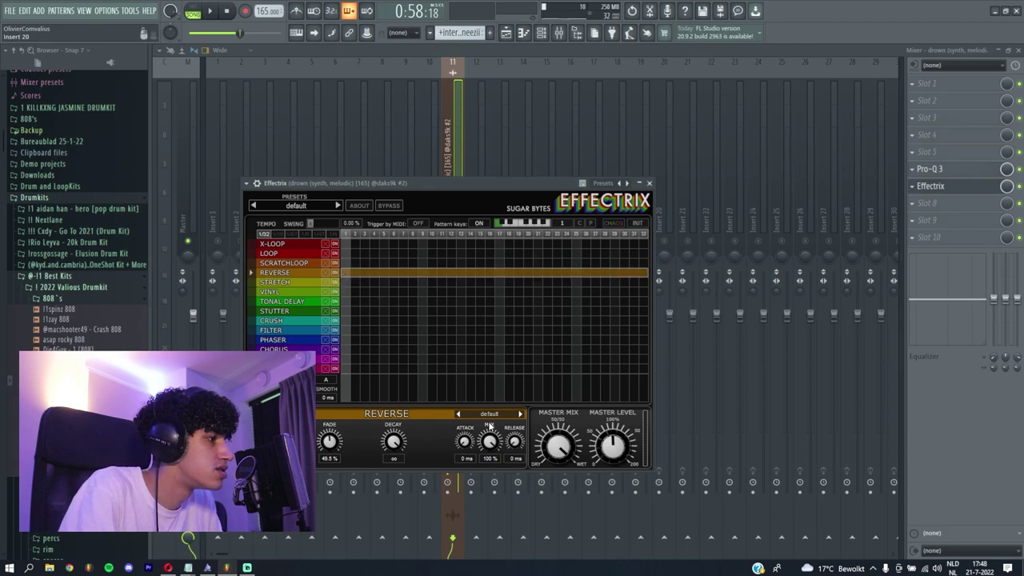
{"action": "left_click", "coordinate": [211, 12]}
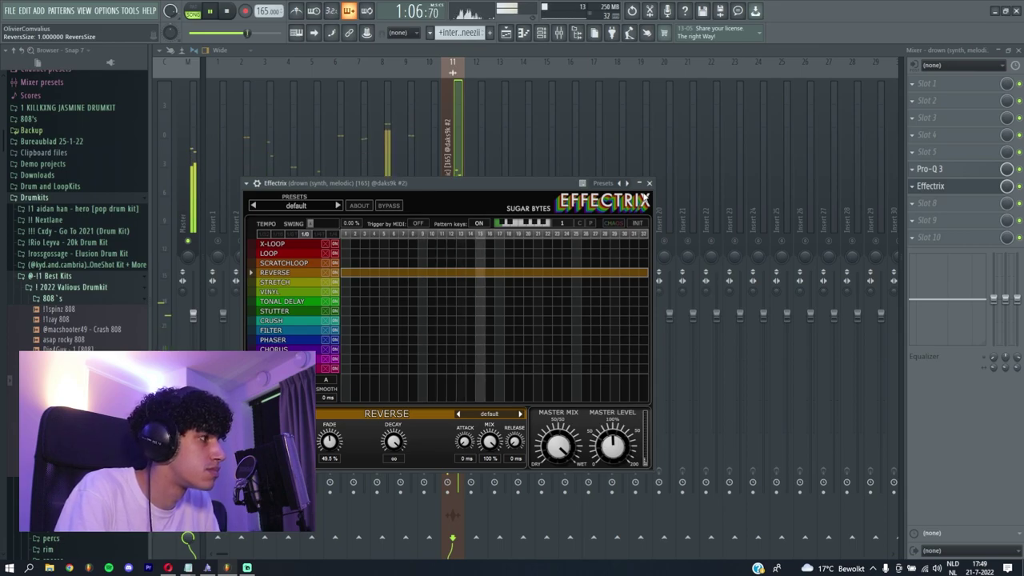
{"action": "left_click", "coordinate": [649, 183]}
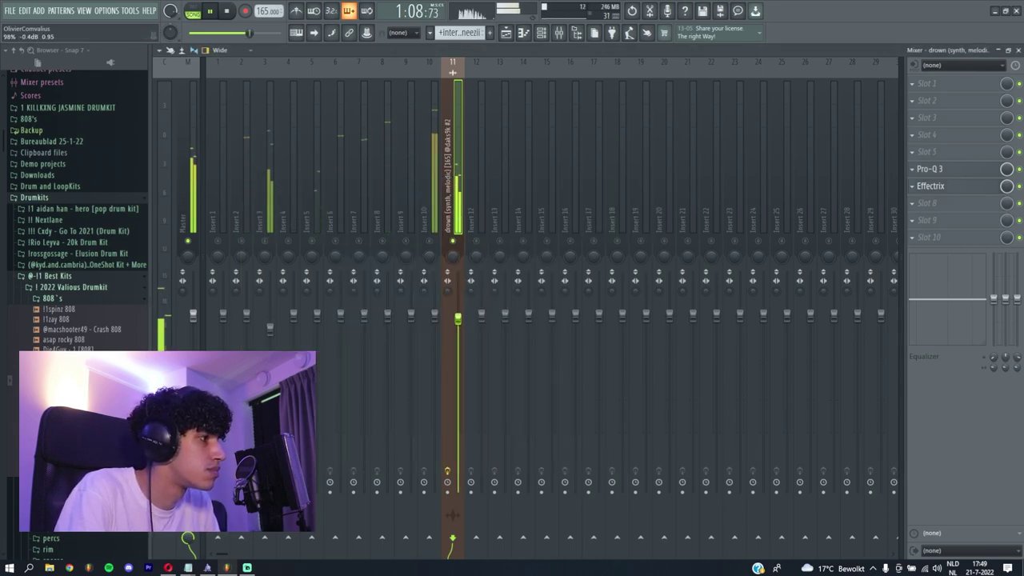
Step: Load HalfTime into slot 8 of insert 11, unsolo the insert and return to the playlist
{"action": "left_click", "coordinate": [908, 206]}
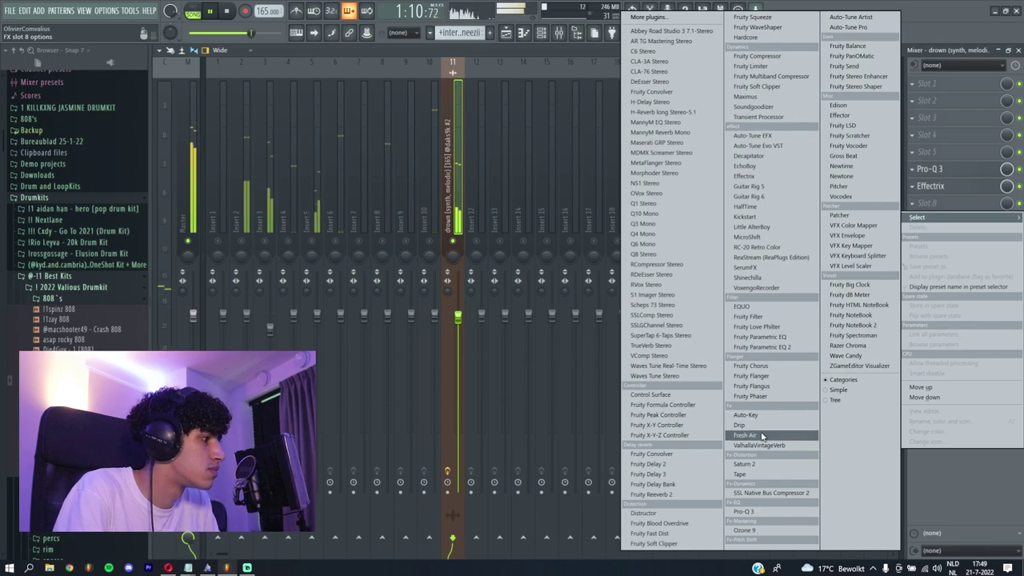
{"action": "left_click", "coordinate": [747, 206]}
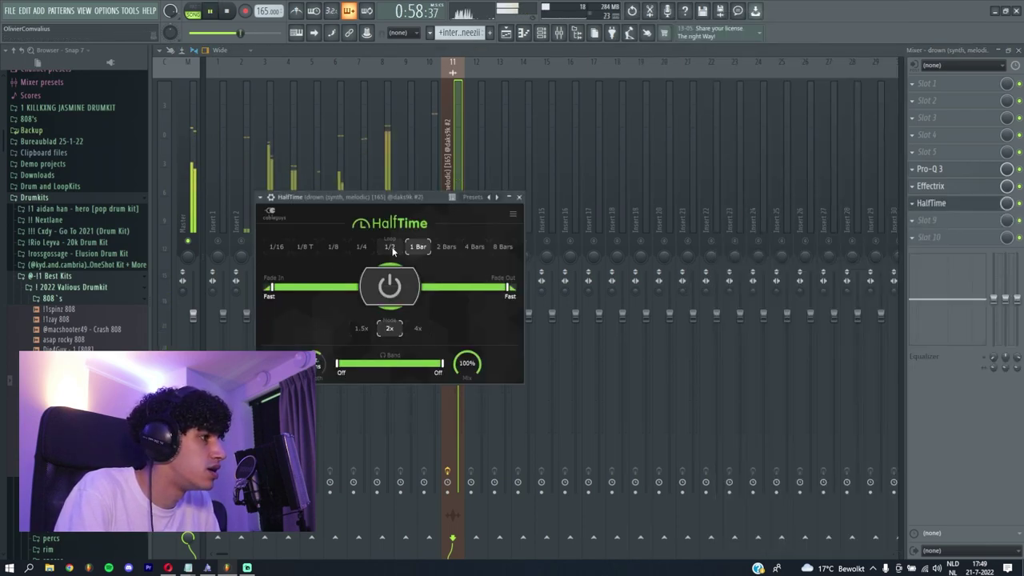
{"action": "left_click", "coordinate": [519, 197]}
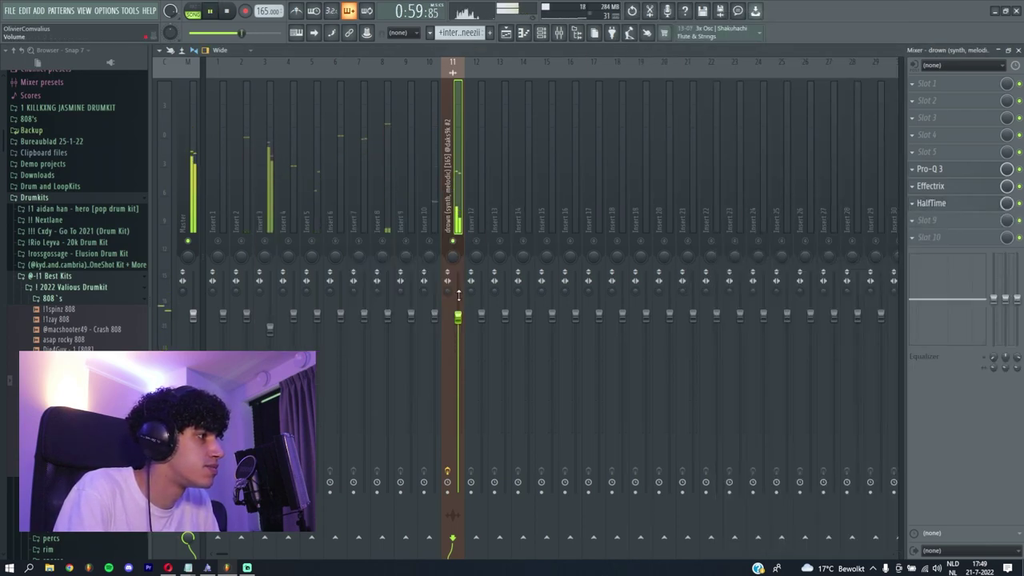
{"action": "right_click", "coordinate": [453, 243]}
{"action": "key", "text": "F5"}
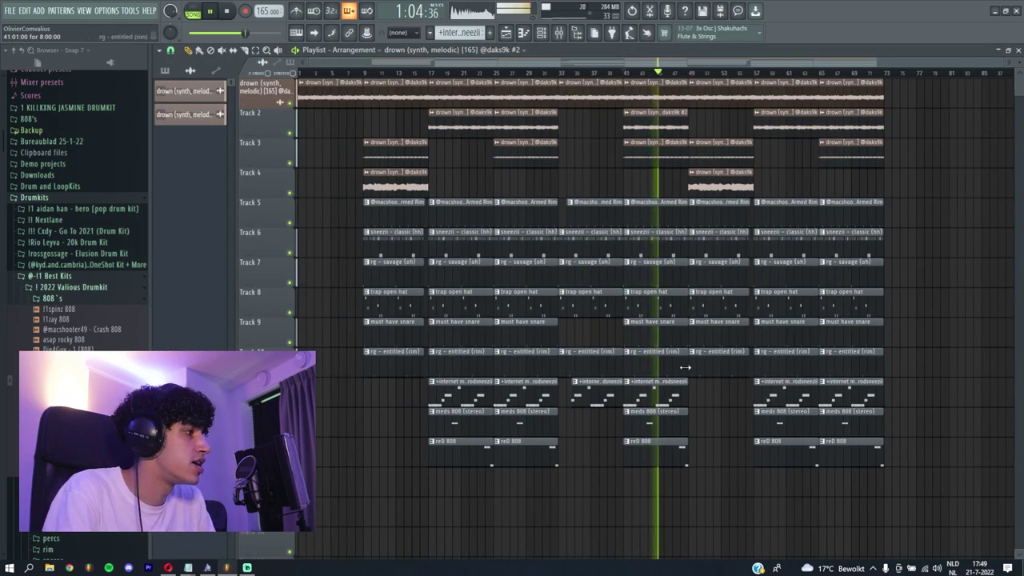
Step: Remove all drum clips from bars 49 to 56 and shorten the end of the hi-hat clip just before bar 49
{"action": "scroll", "coordinate": [703, 367], "scroll_direction": "up", "scroll_amount": 3}
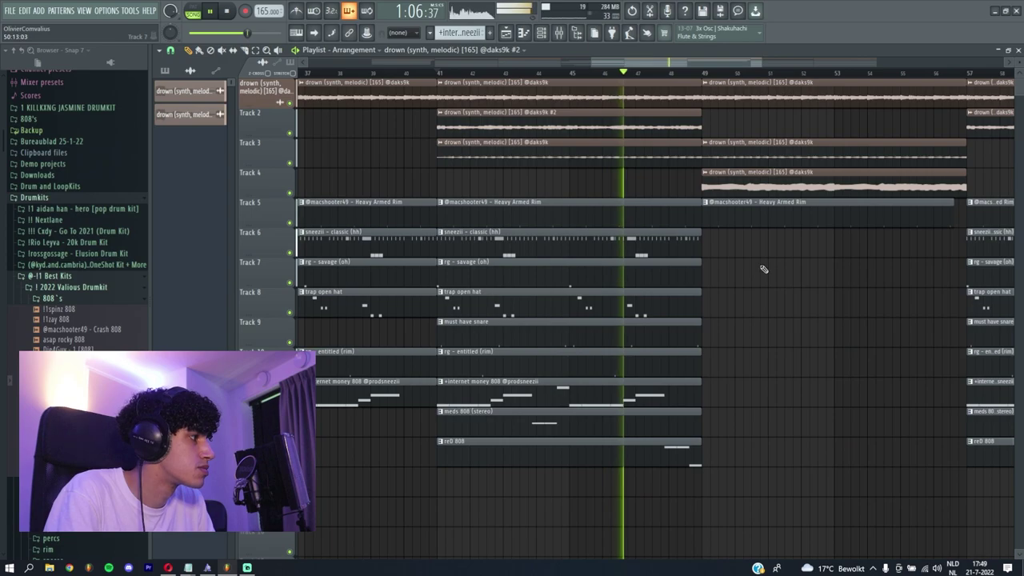
{"action": "scroll", "coordinate": [700, 287], "scroll_direction": "down", "scroll_amount": 3}
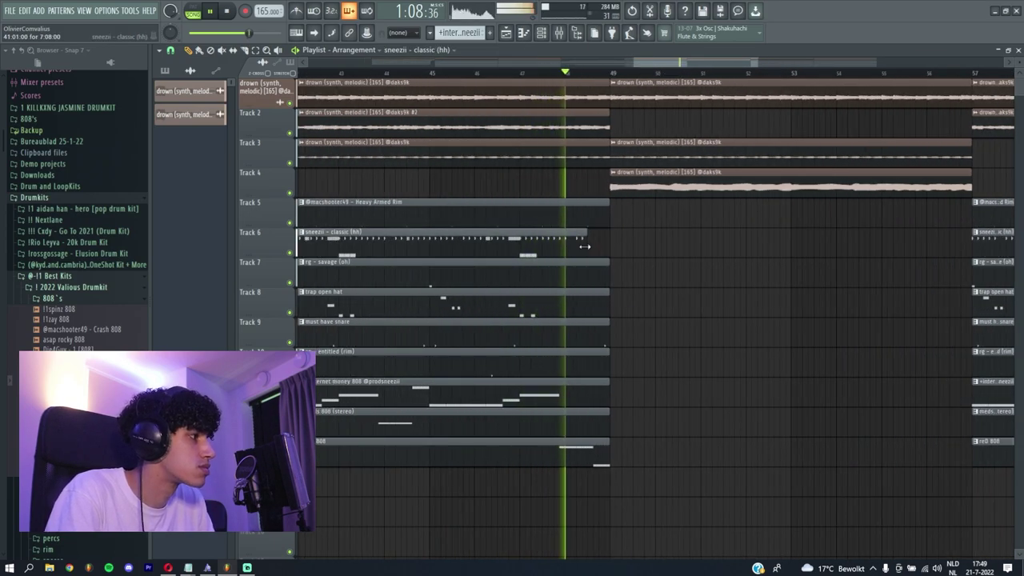
{"action": "scroll", "coordinate": [595, 334], "scroll_direction": "down", "scroll_amount": 2}
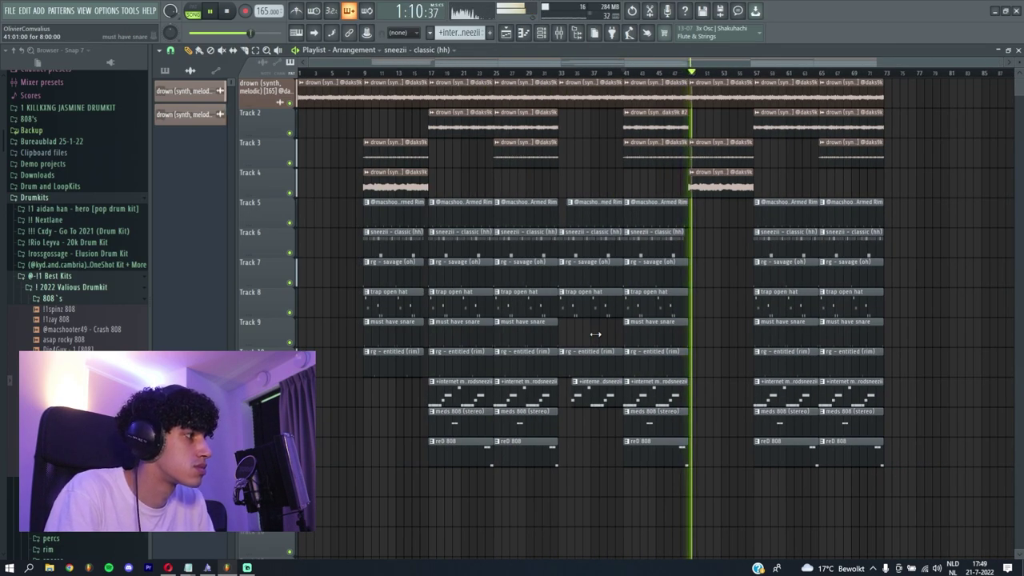
Step: Add the sneezii basic riser on track 15 before bars 17 and 57, and the upwards riser on track 16 around bars 9 and 49
{"action": "scroll", "coordinate": [428, 344], "scroll_direction": "down", "scroll_amount": 4}
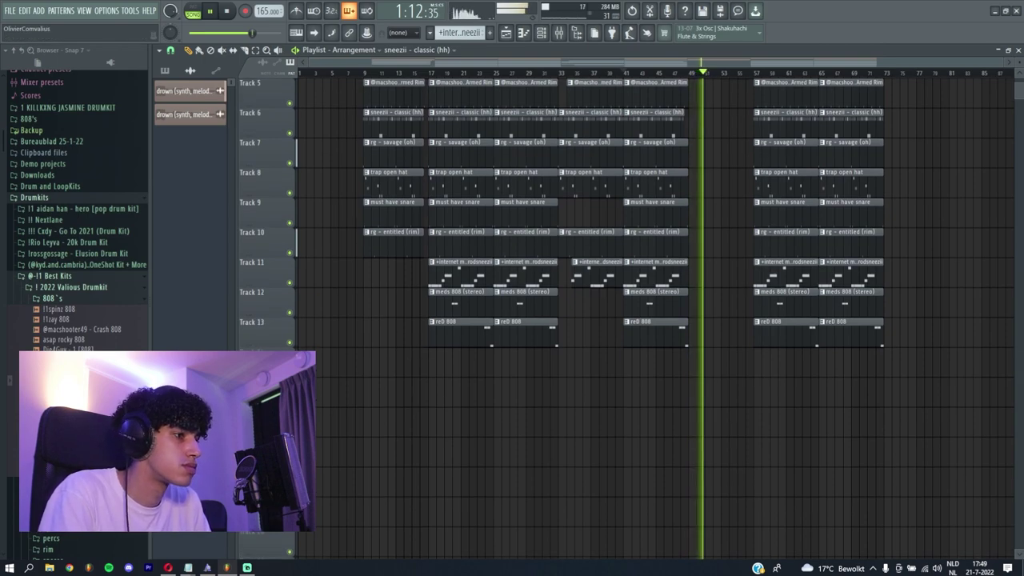
{"action": "scroll", "coordinate": [76, 208], "scroll_direction": "up", "scroll_amount": 2}
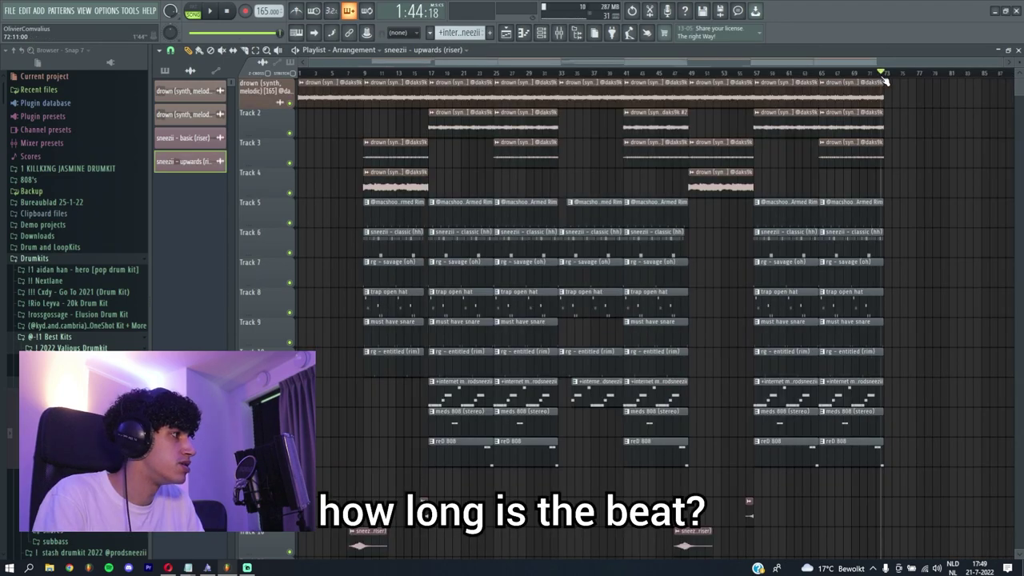
Step: Duplicate bars 33 to 72 so that the arrangement runs through bar 112
{"action": "left_click_drag", "start_coordinate": [886, 75], "coordinate": [560, 76]}
{"action": "key", "text": "ctrl+b"}
{"action": "scroll", "coordinate": [588, 96], "scroll_direction": "right", "scroll_amount": 4}
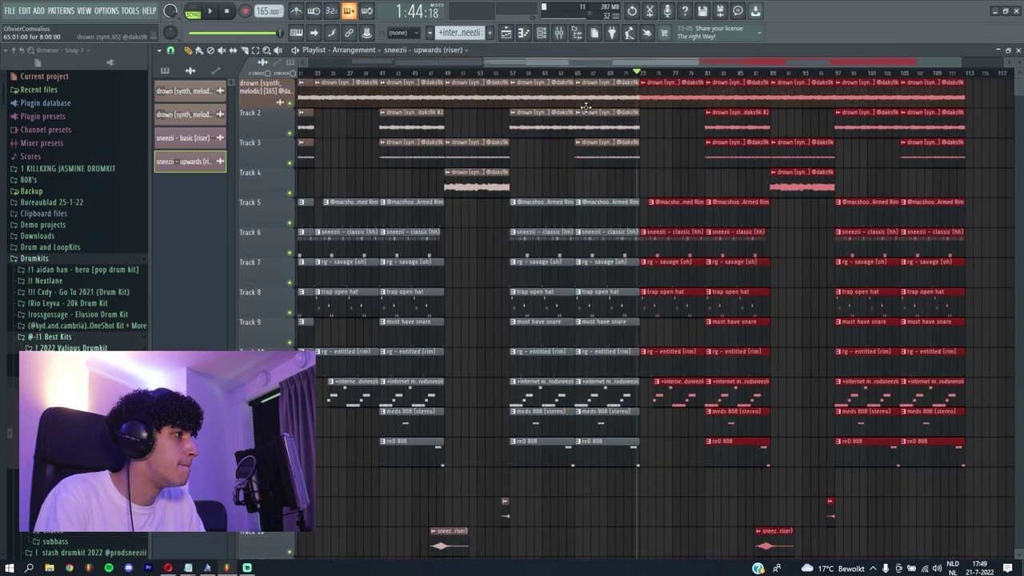
{"action": "left_click", "coordinate": [723, 192]}
Step: Duplicate bars 97 to 112 to extend the arrangement through bar 128, and cut the drums and 808s from bars 113 to 116
{"action": "scroll", "coordinate": [731, 198], "scroll_direction": "down", "scroll_amount": 3}
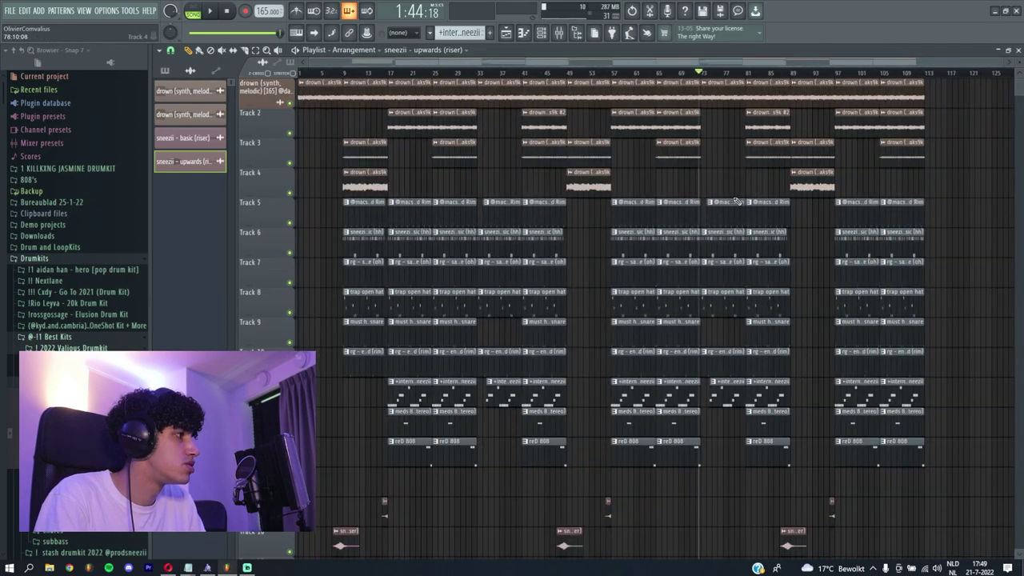
{"action": "scroll", "coordinate": [736, 200], "scroll_direction": "up", "scroll_amount": 3}
{"action": "left_click_drag", "start_coordinate": [902, 75], "coordinate": [650, 76]}
{"action": "key", "text": "ctrl+b"}
Step: Add the sneezii verse riser on track 15 at bars 33 and 73, and the Valious Tag sample on track 17 from about bar 4
{"action": "scroll", "coordinate": [631, 186], "scroll_direction": "down", "scroll_amount": 3}
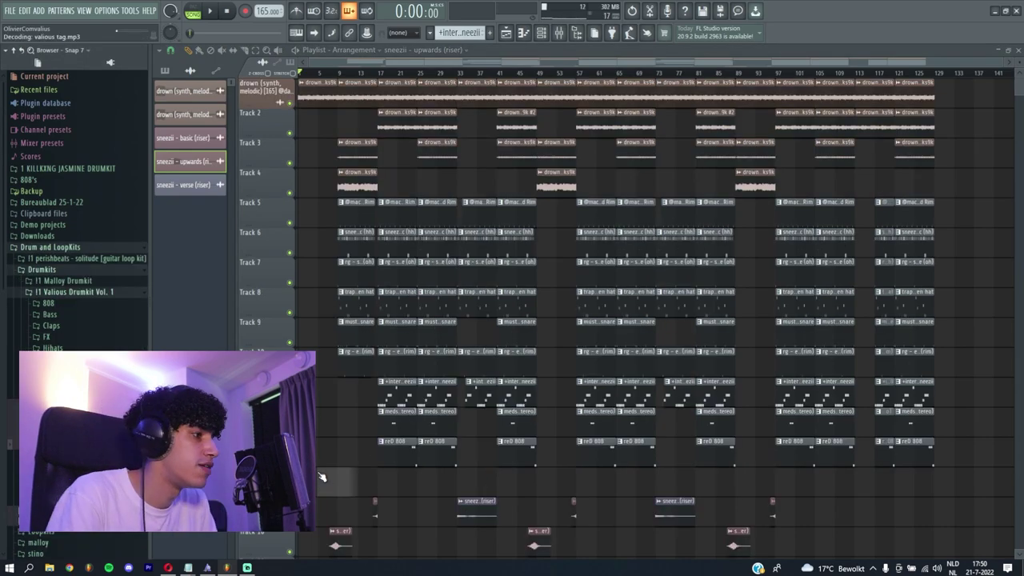
{"action": "scroll", "coordinate": [415, 474], "scroll_direction": "up", "scroll_amount": 3}
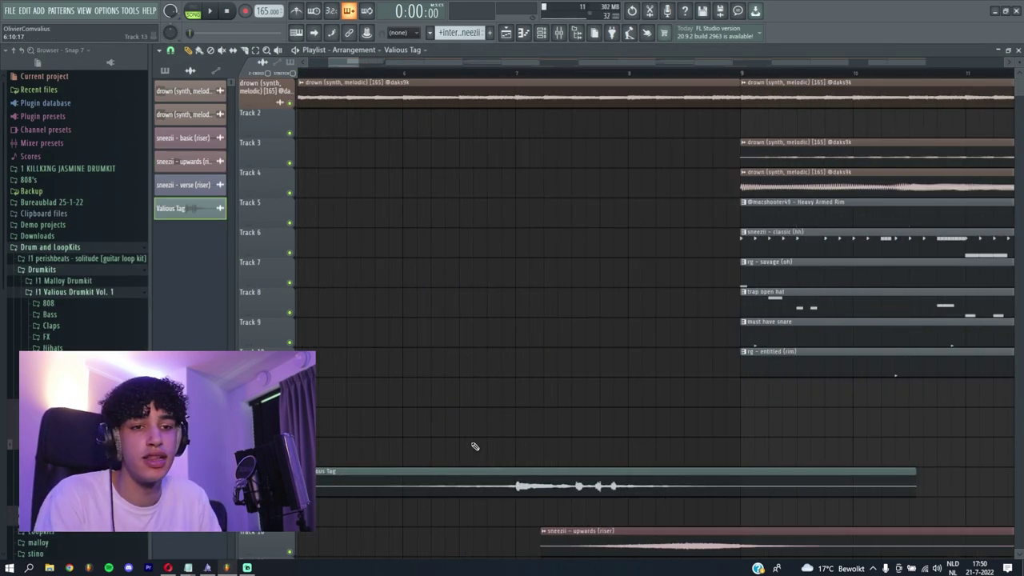
{"action": "scroll", "coordinate": [475, 445], "scroll_direction": "down", "scroll_amount": 5}
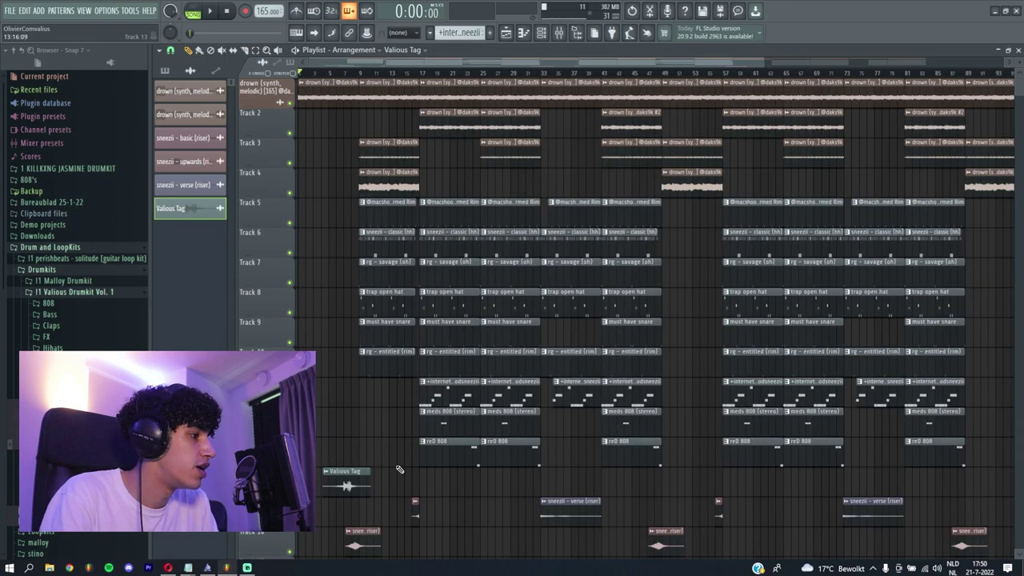
{"action": "scroll", "coordinate": [350, 396], "scroll_direction": "down", "scroll_amount": 1}
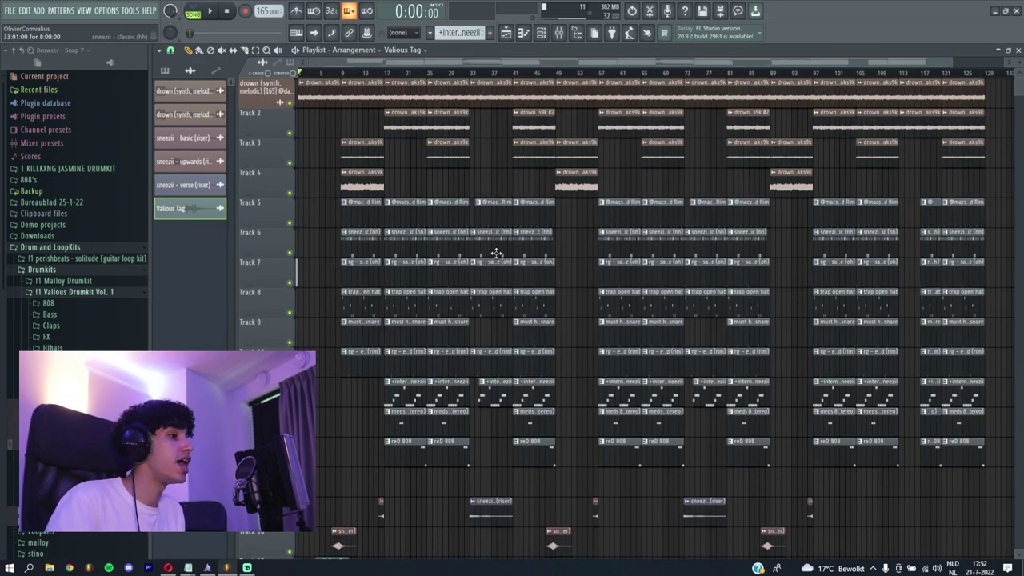
{"action": "scroll", "coordinate": [447, 251], "scroll_direction": "down", "scroll_amount": 4}
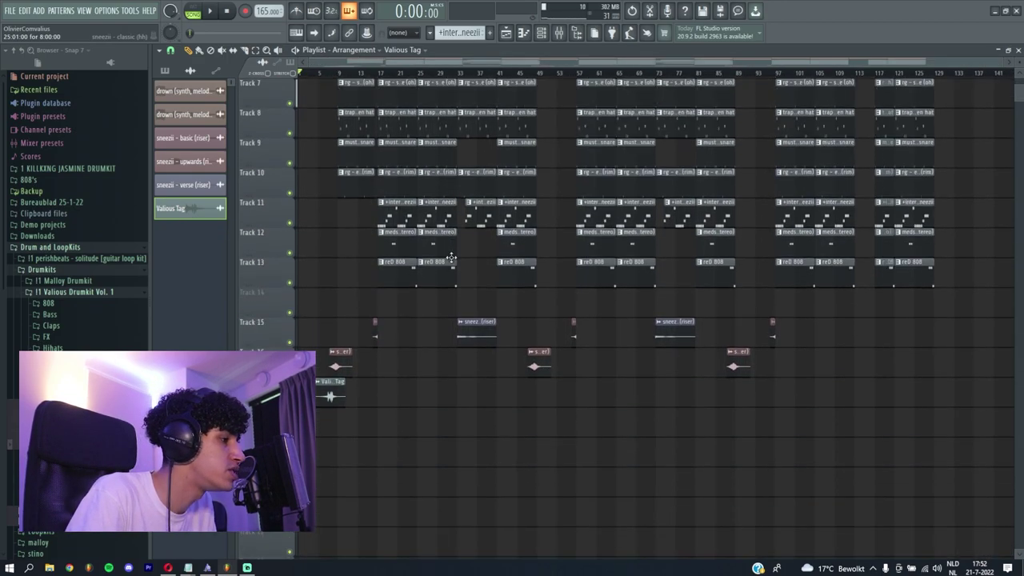